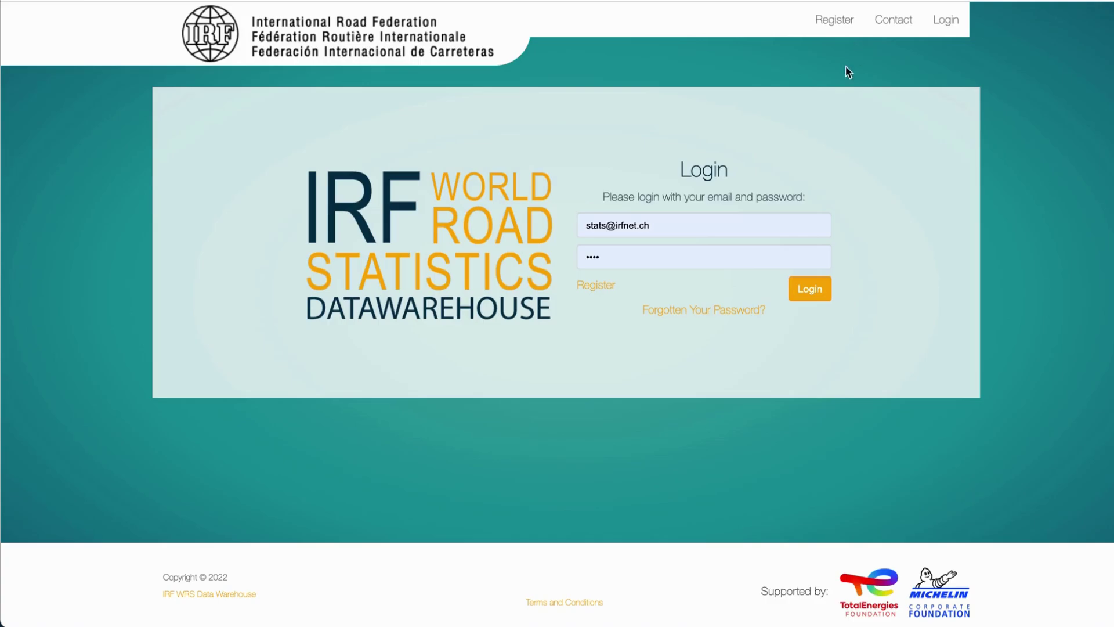
Step: Log in to the data warehouse and open the chart type for a total metric with breakdown by category
{"action": "left_click", "coordinate": [810, 292]}
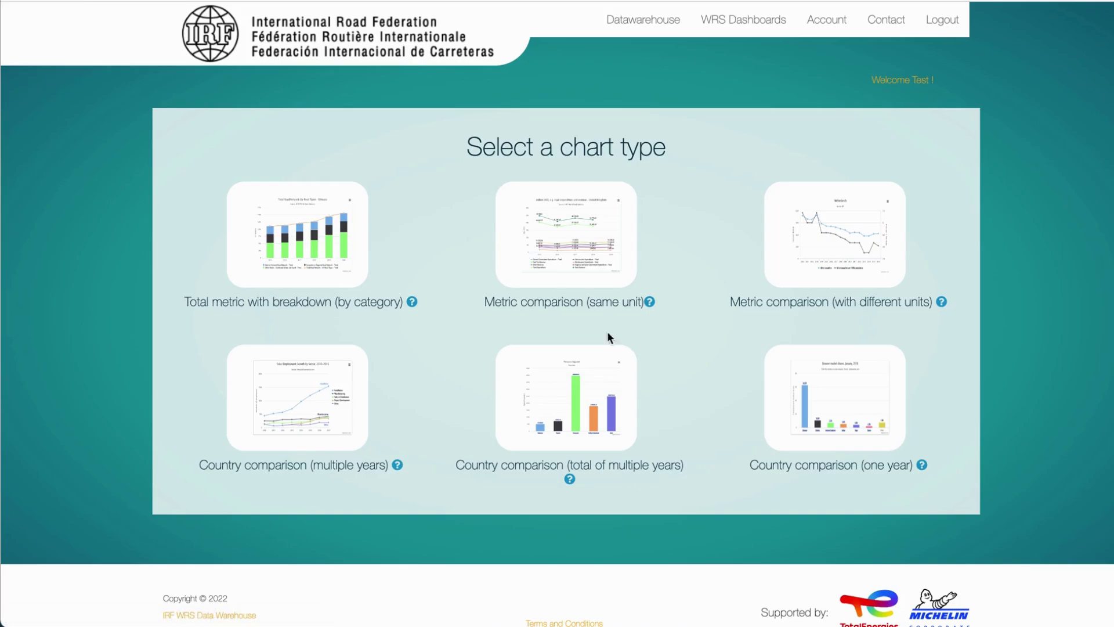
{"action": "mouse_move", "coordinate": [414, 304]}
{"action": "mouse_move", "coordinate": [652, 306]}
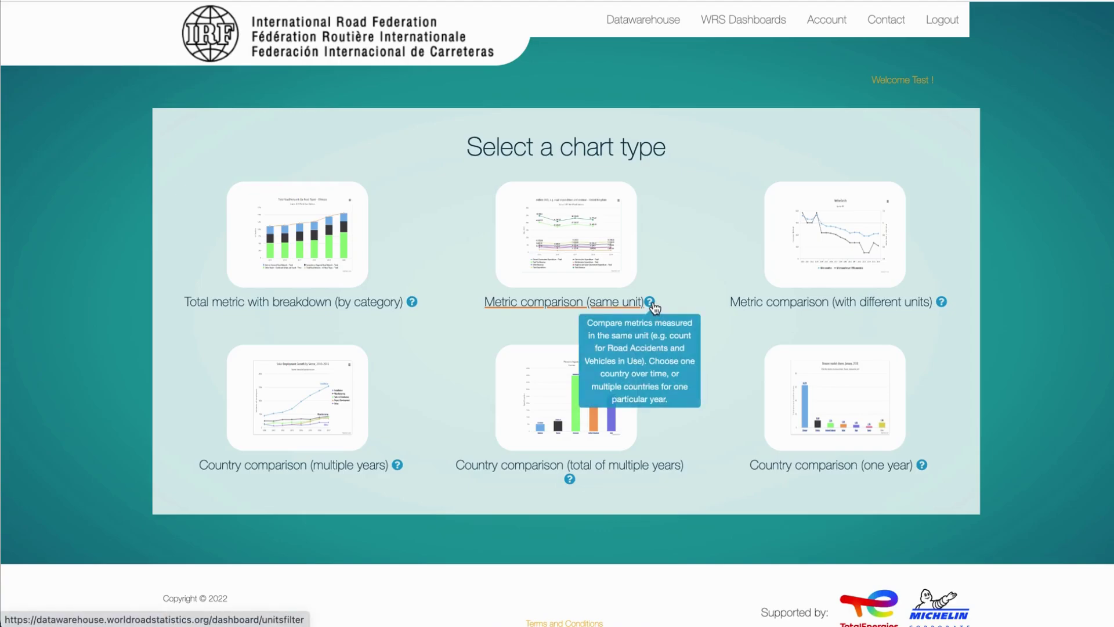
{"action": "left_click", "coordinate": [300, 247]}
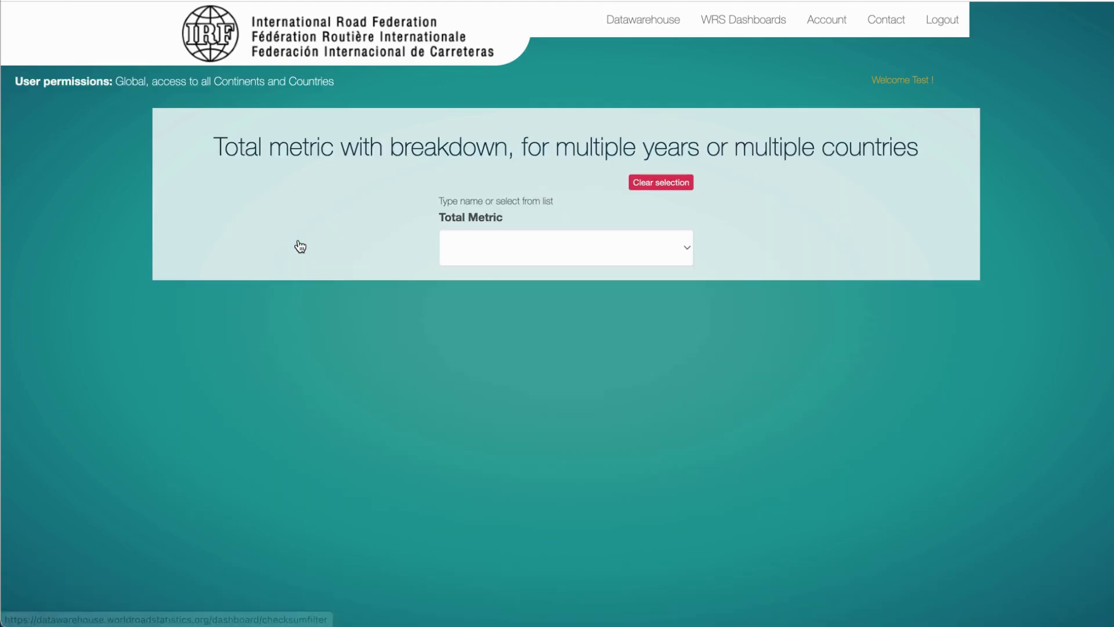
Step: Browse the available total metrics and choose Total Road Network (by Road Type)
{"action": "left_click", "coordinate": [561, 254]}
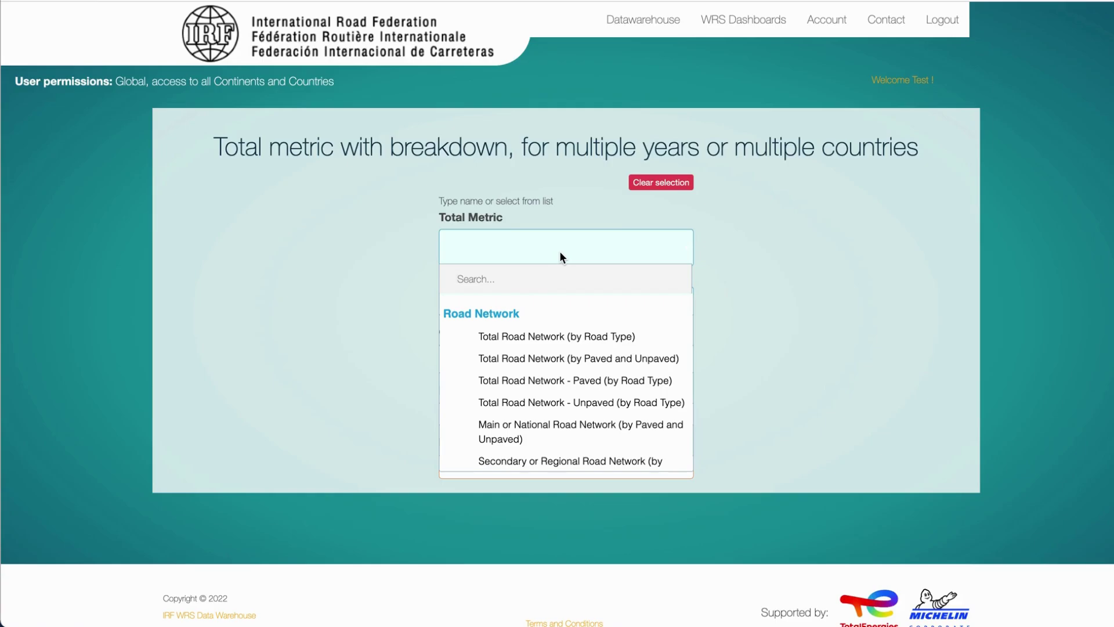
{"action": "scroll", "coordinate": [572, 372], "scroll_direction": "down", "scroll_amount": 5}
{"action": "scroll", "coordinate": [574, 373], "scroll_direction": "down", "scroll_amount": 6}
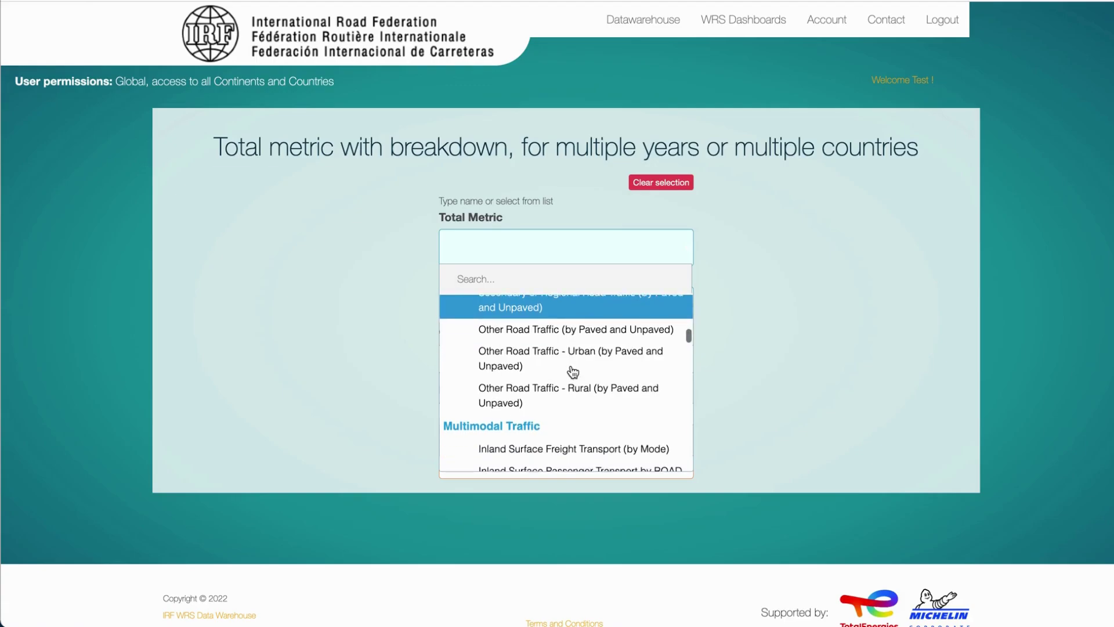
{"action": "scroll", "coordinate": [572, 371], "scroll_direction": "down", "scroll_amount": 6}
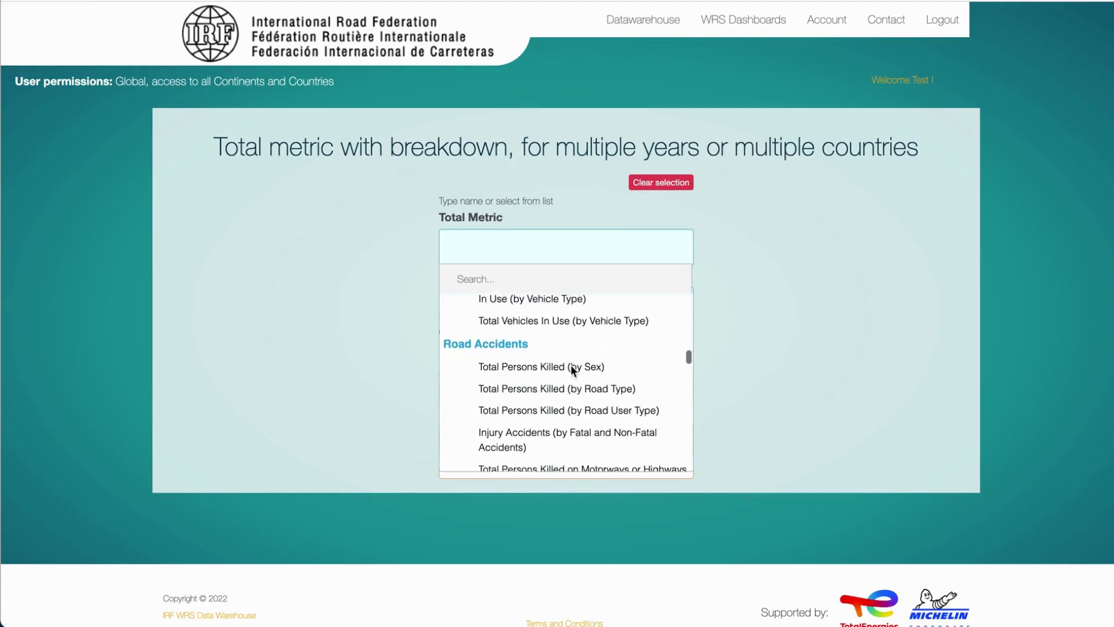
{"action": "scroll", "coordinate": [572, 371], "scroll_direction": "down", "scroll_amount": 2}
{"action": "scroll", "coordinate": [573, 371], "scroll_direction": "up", "scroll_amount": 12}
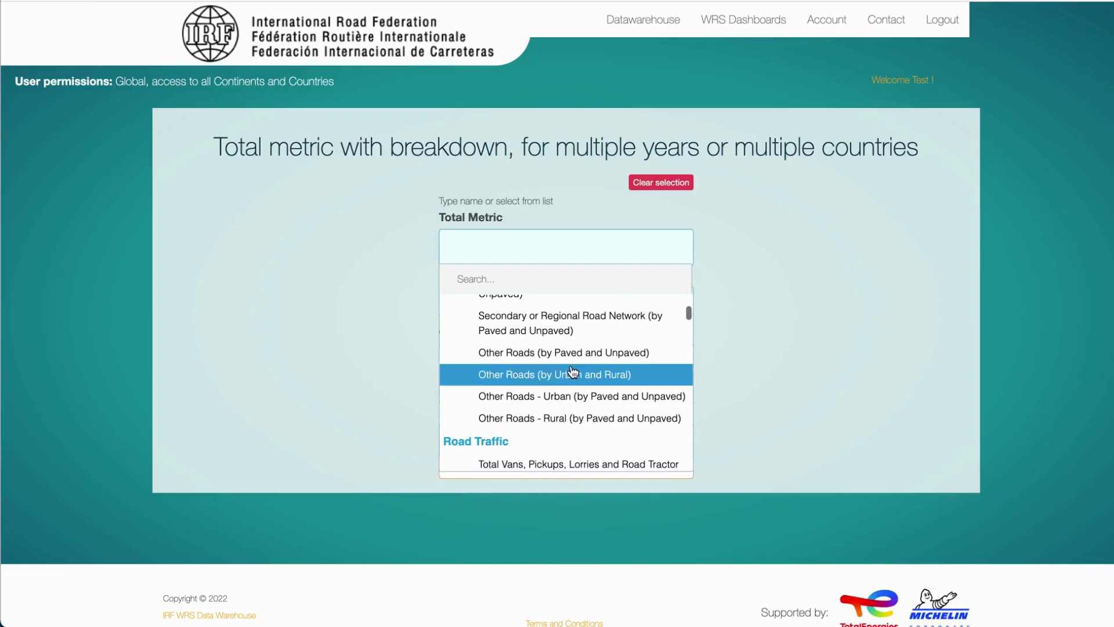
{"action": "scroll", "coordinate": [572, 371], "scroll_direction": "up", "scroll_amount": 4}
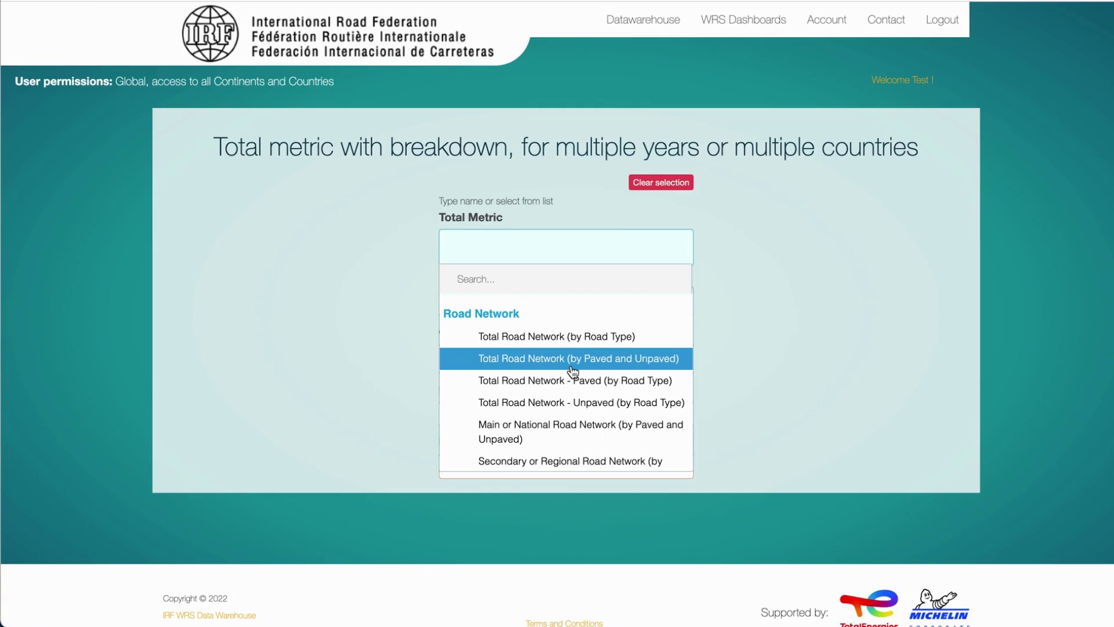
{"action": "left_click", "coordinate": [556, 340]}
Step: Choose Africa as the continent for the chart
{"action": "left_click", "coordinate": [531, 302]}
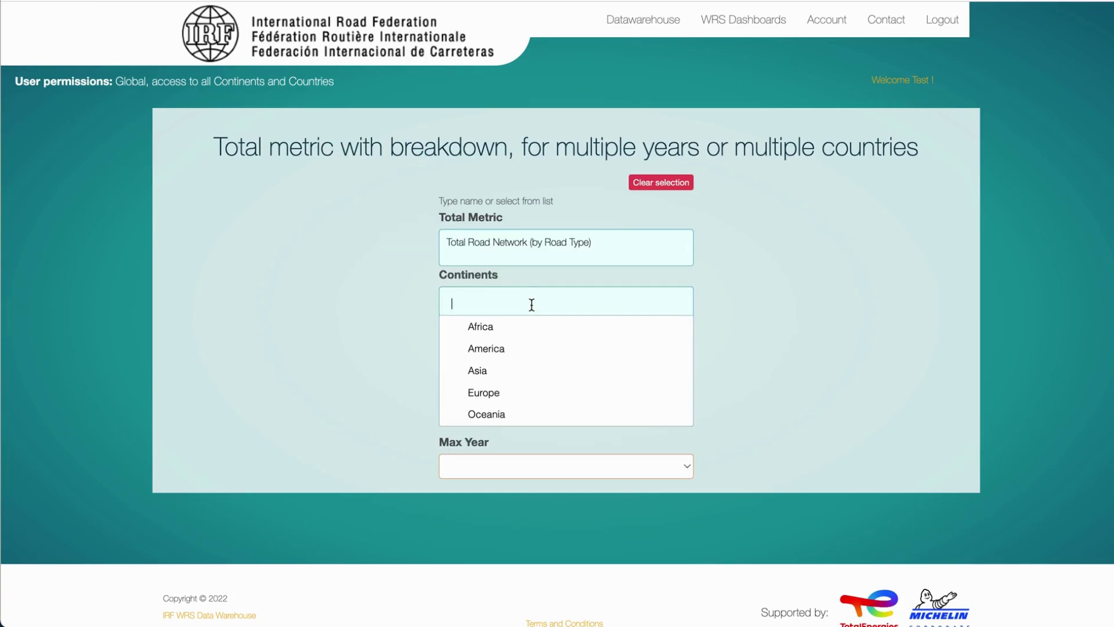
{"action": "left_click", "coordinate": [540, 330]}
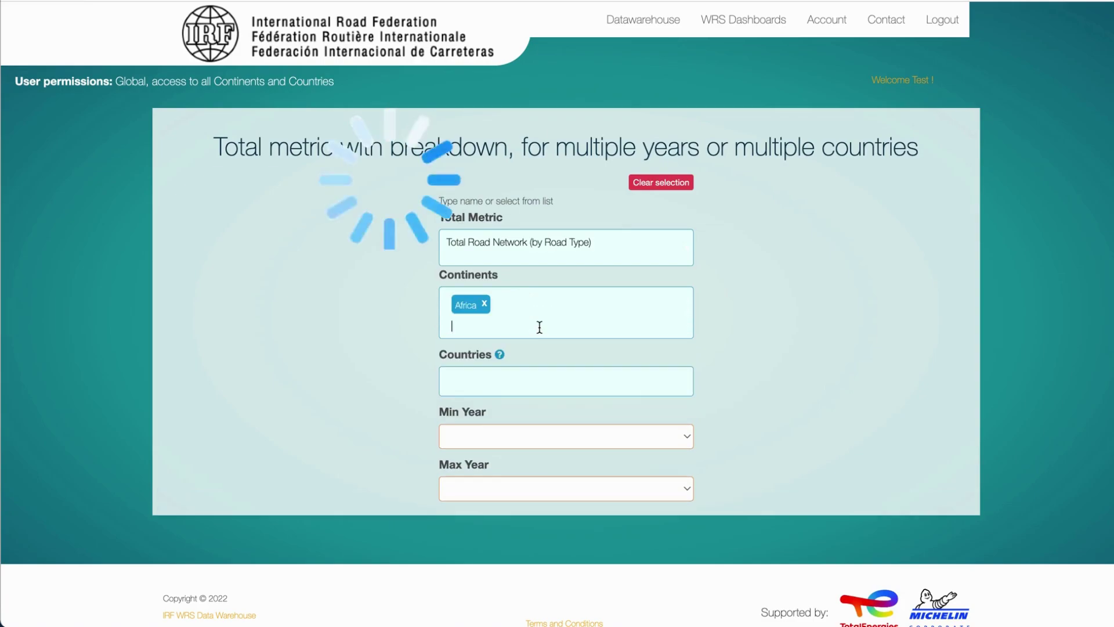
{"action": "left_click", "coordinate": [534, 304]}
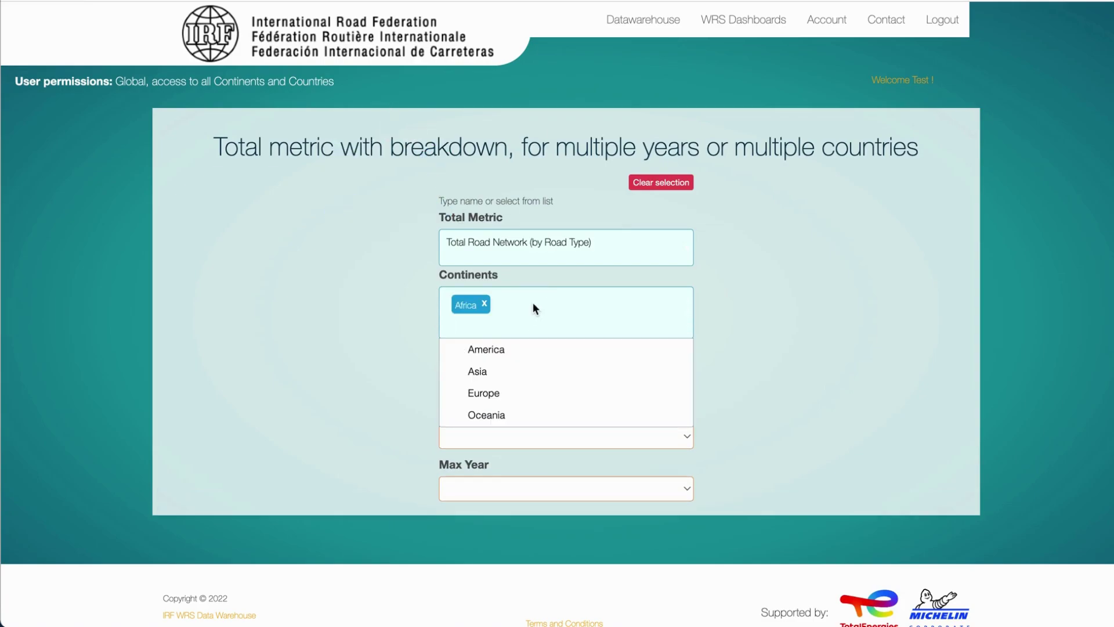
{"action": "left_click", "coordinate": [381, 387]}
Step: Choose Ethiopia as the country and generate the graph with the default year range
{"action": "left_click", "coordinate": [495, 384]}
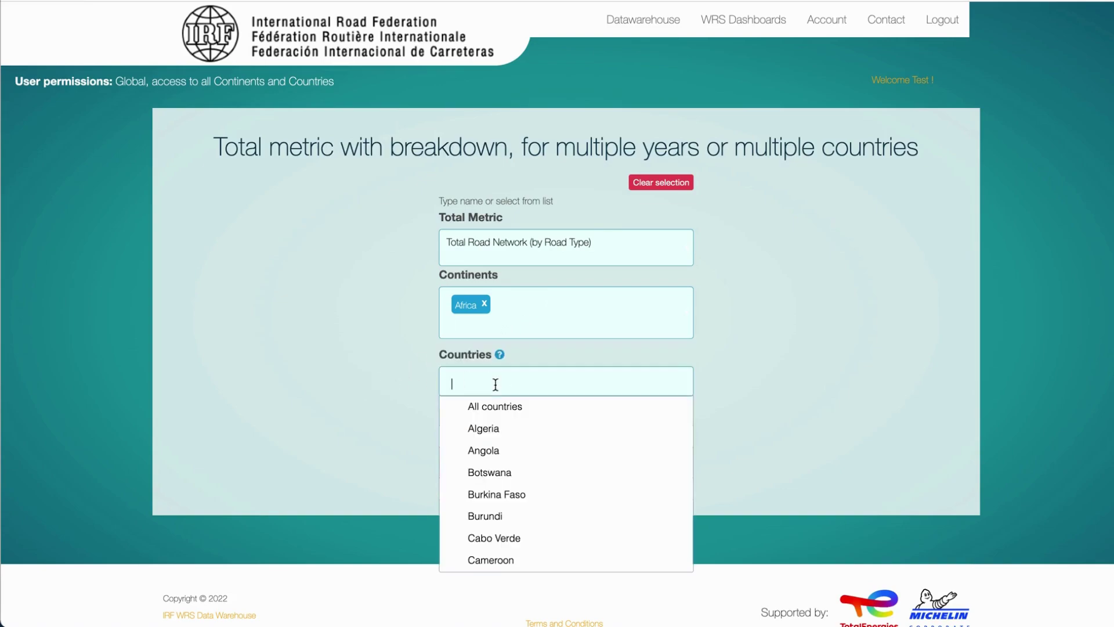
{"action": "scroll", "coordinate": [574, 489], "scroll_direction": "down", "scroll_amount": 5}
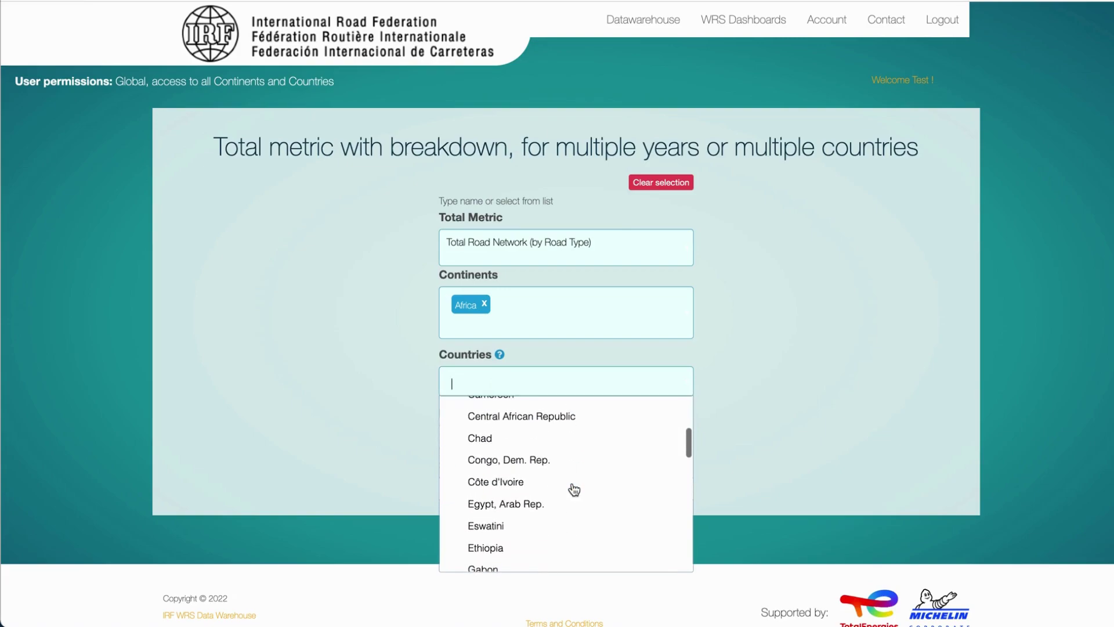
{"action": "scroll", "coordinate": [573, 489], "scroll_direction": "down", "scroll_amount": 2}
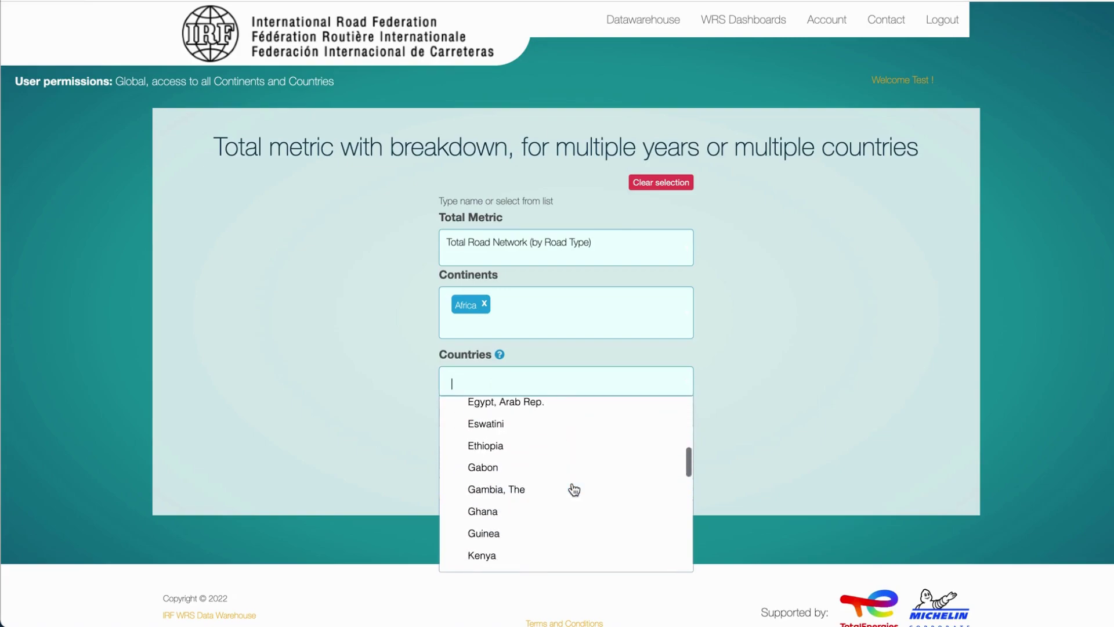
{"action": "left_click", "coordinate": [512, 448]}
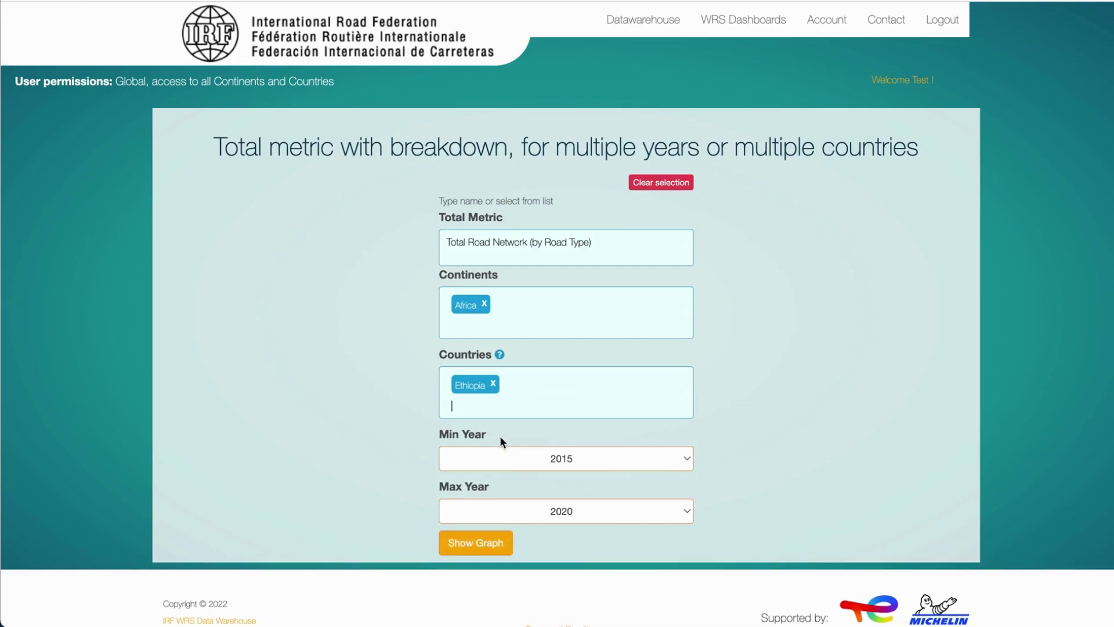
{"action": "left_click", "coordinate": [478, 546]}
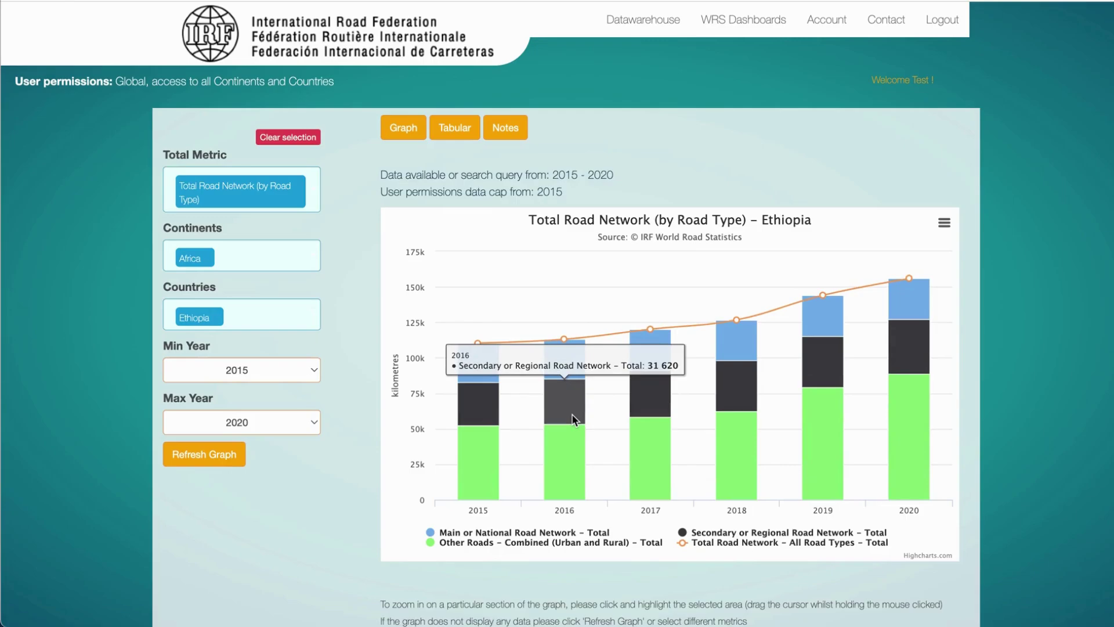
Step: Hide and restore the Main or National Road Network and Total Road Network series, and zoom into part of the graph and reset it
{"action": "left_click", "coordinate": [567, 534]}
{"action": "left_click", "coordinate": [567, 534]}
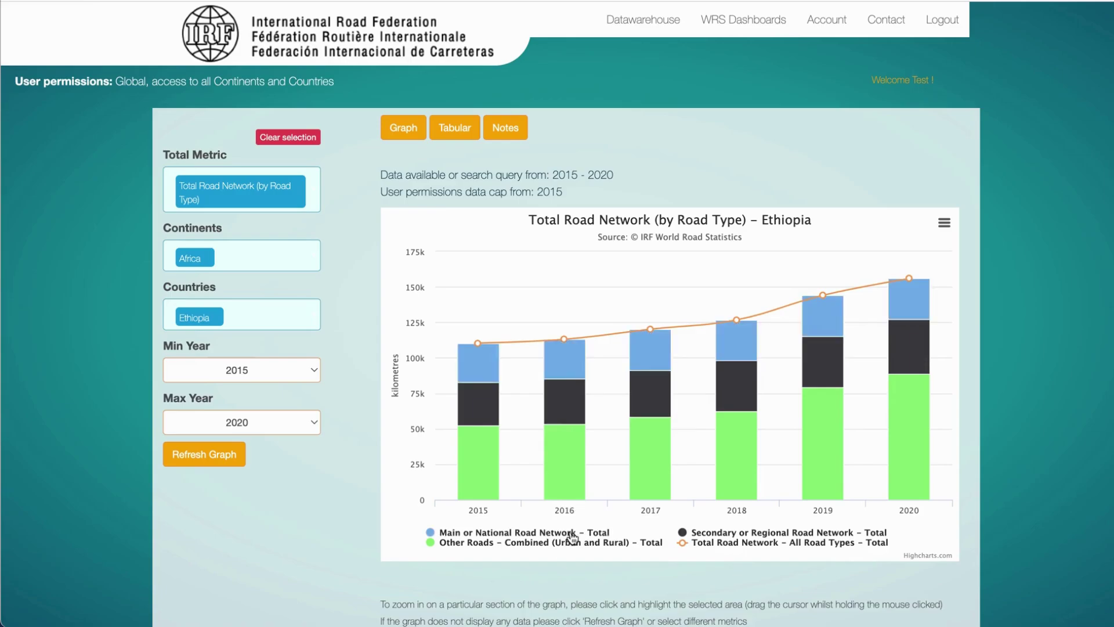
{"action": "left_click", "coordinate": [719, 544]}
{"action": "left_click", "coordinate": [720, 543]}
{"action": "left_click_drag", "start_coordinate": [705, 267], "coordinate": [945, 475]}
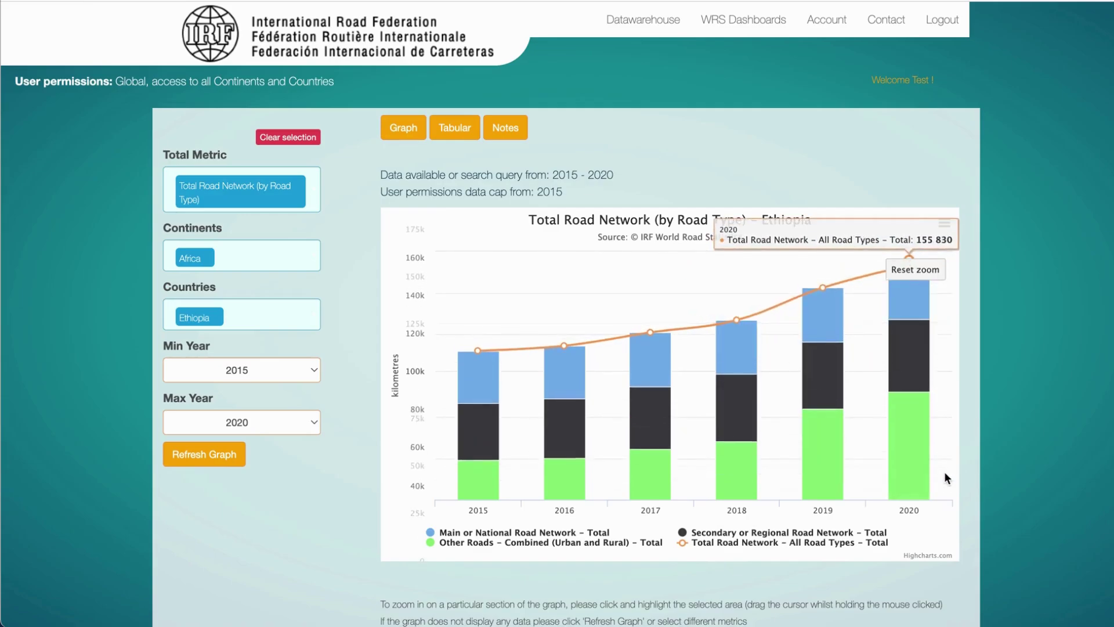
{"action": "left_click", "coordinate": [922, 270]}
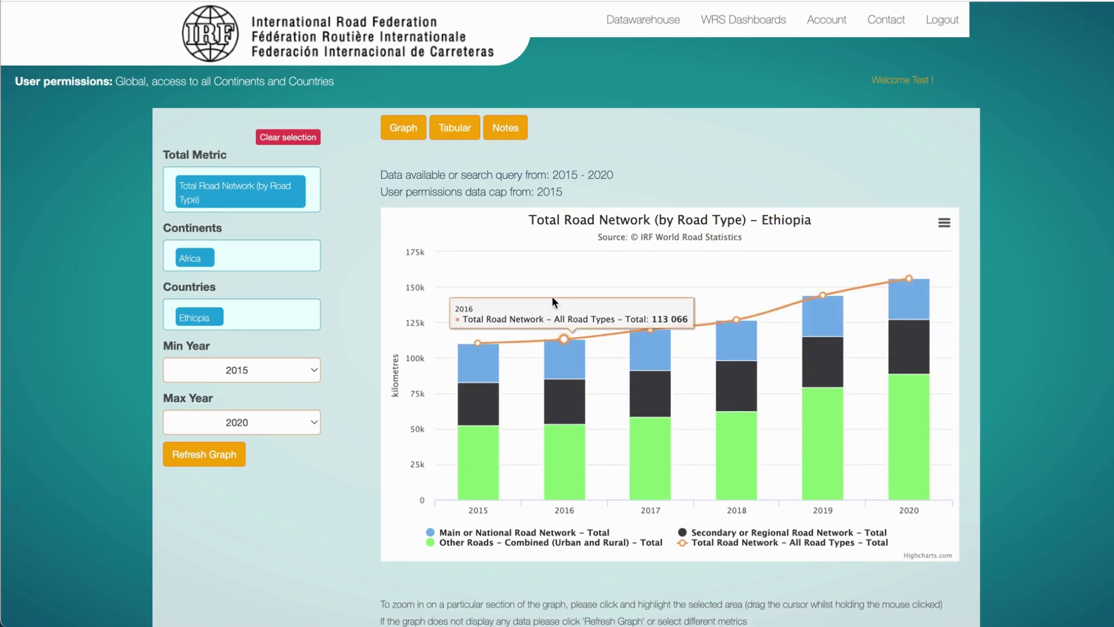
Step: View the Ethiopia road network data as tables and look through the yearly figures
{"action": "left_click", "coordinate": [454, 130]}
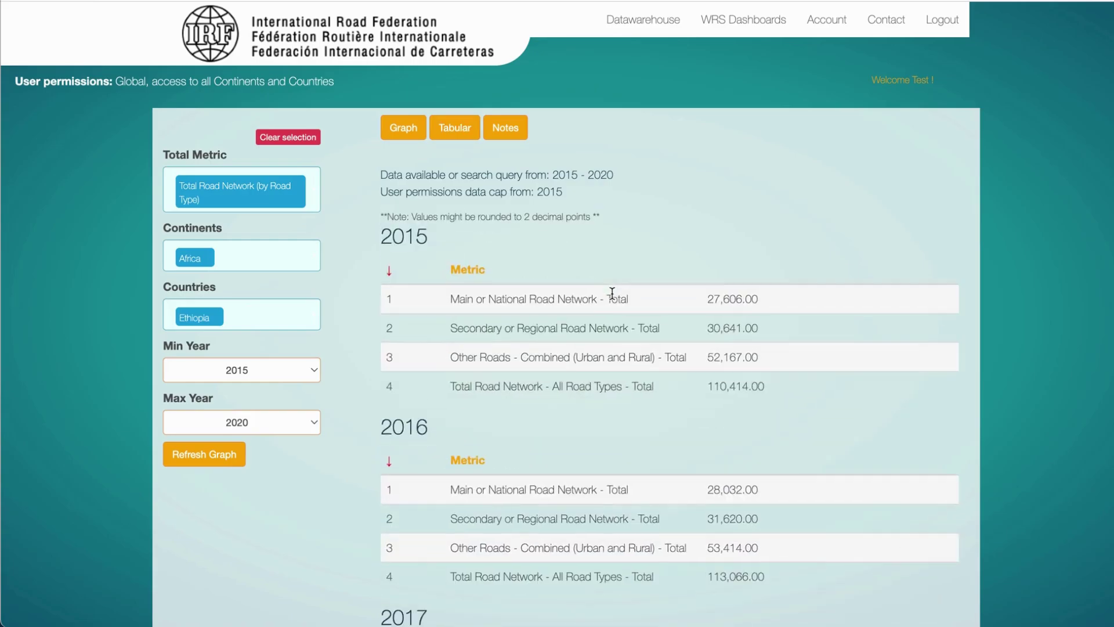
{"action": "scroll", "coordinate": [650, 408], "scroll_direction": "down", "scroll_amount": 5}
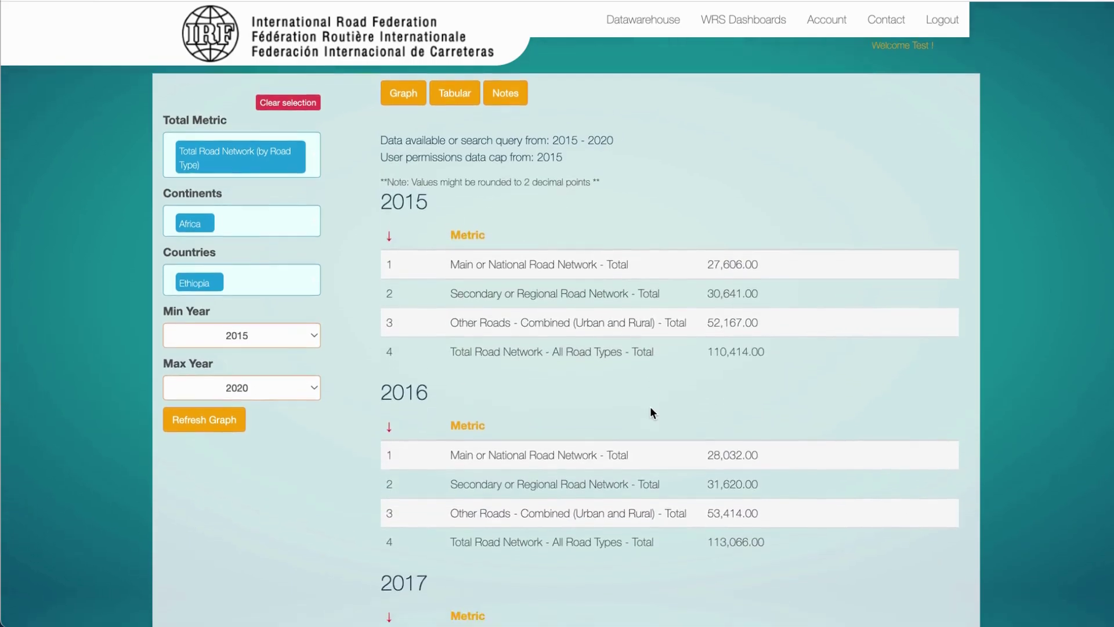
{"action": "scroll", "coordinate": [650, 409], "scroll_direction": "down", "scroll_amount": 8}
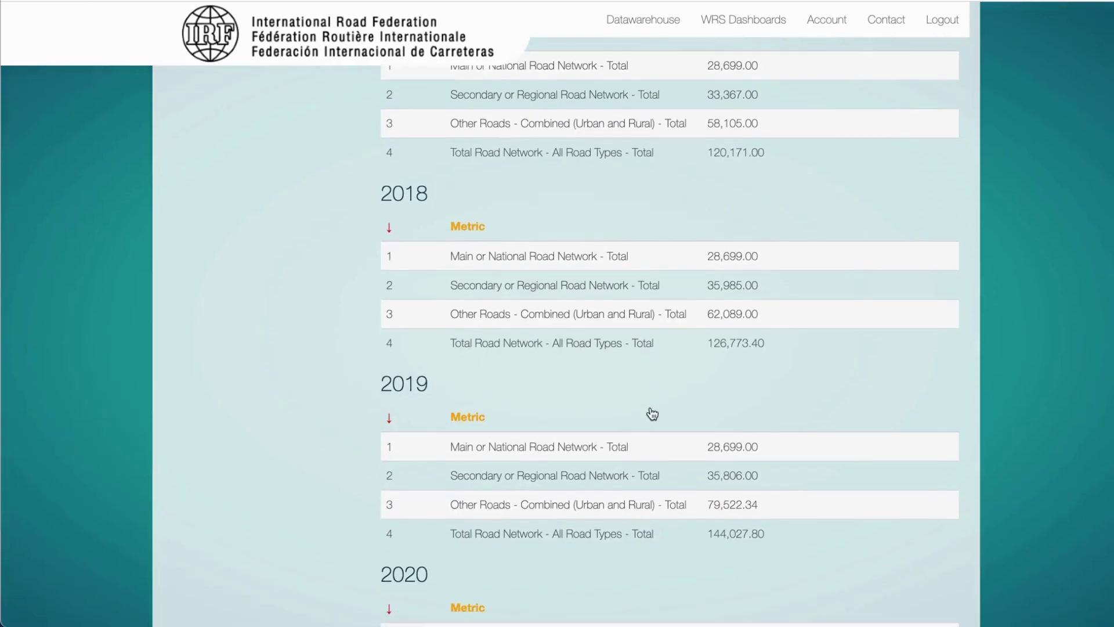
{"action": "scroll", "coordinate": [651, 410], "scroll_direction": "up", "scroll_amount": 5}
{"action": "scroll", "coordinate": [651, 410], "scroll_direction": "up", "scroll_amount": 8}
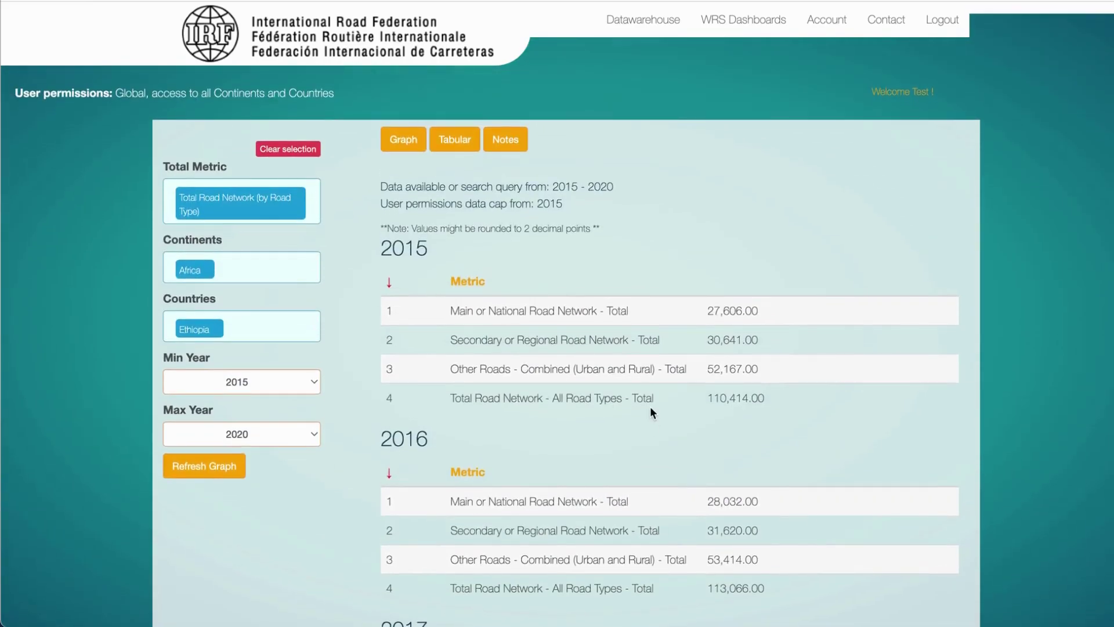
Step: Read the road network notes for Ethiopia, close them and return to the graph view
{"action": "left_click", "coordinate": [505, 128]}
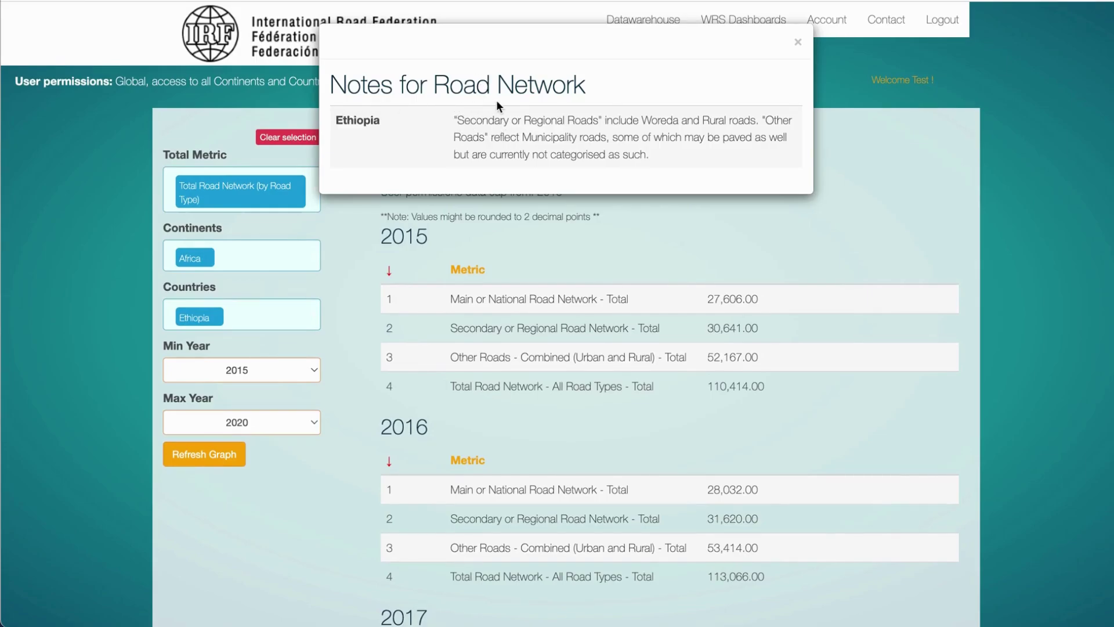
{"action": "left_click", "coordinate": [798, 46]}
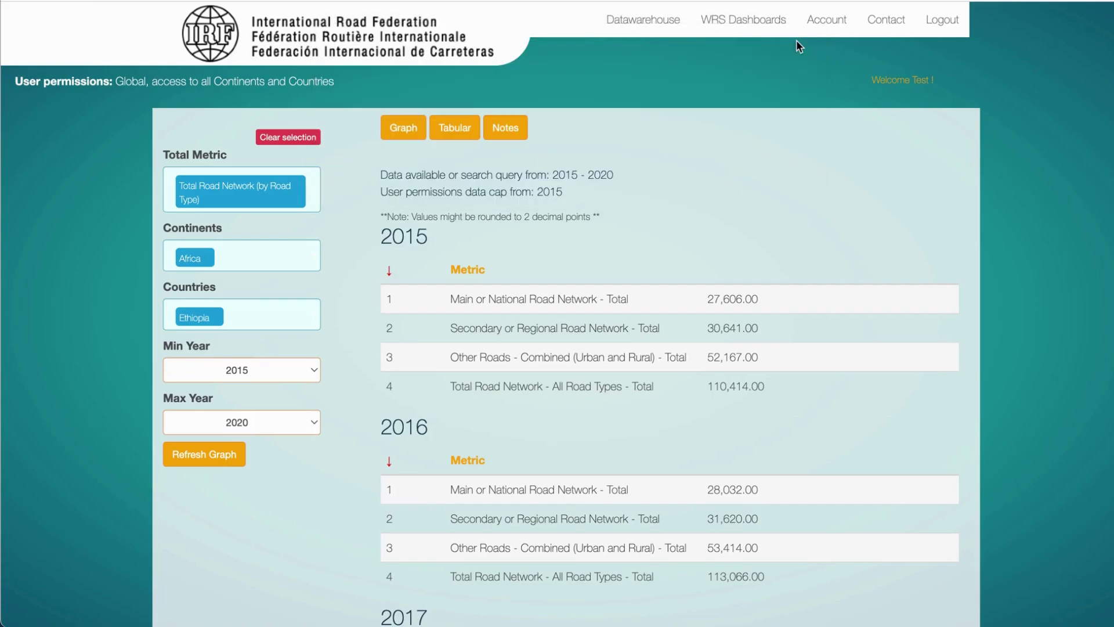
{"action": "left_click", "coordinate": [409, 130]}
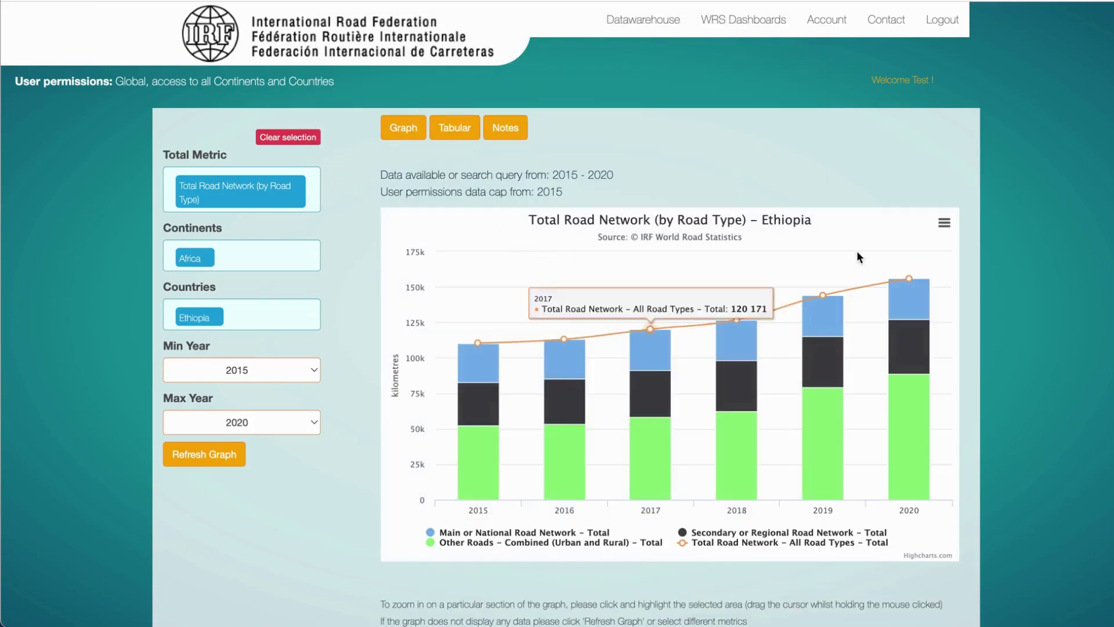
Step: Download the Ethiopia chart as a JPEG image, open the file to check it and close it
{"action": "left_click", "coordinate": [944, 224]}
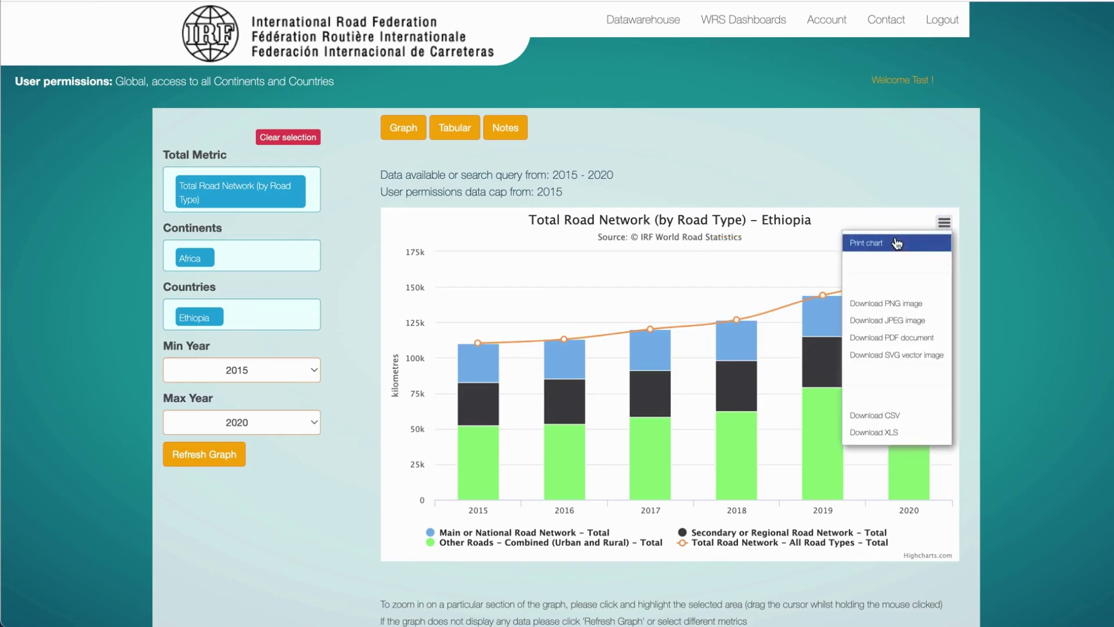
{"action": "left_click", "coordinate": [912, 319]}
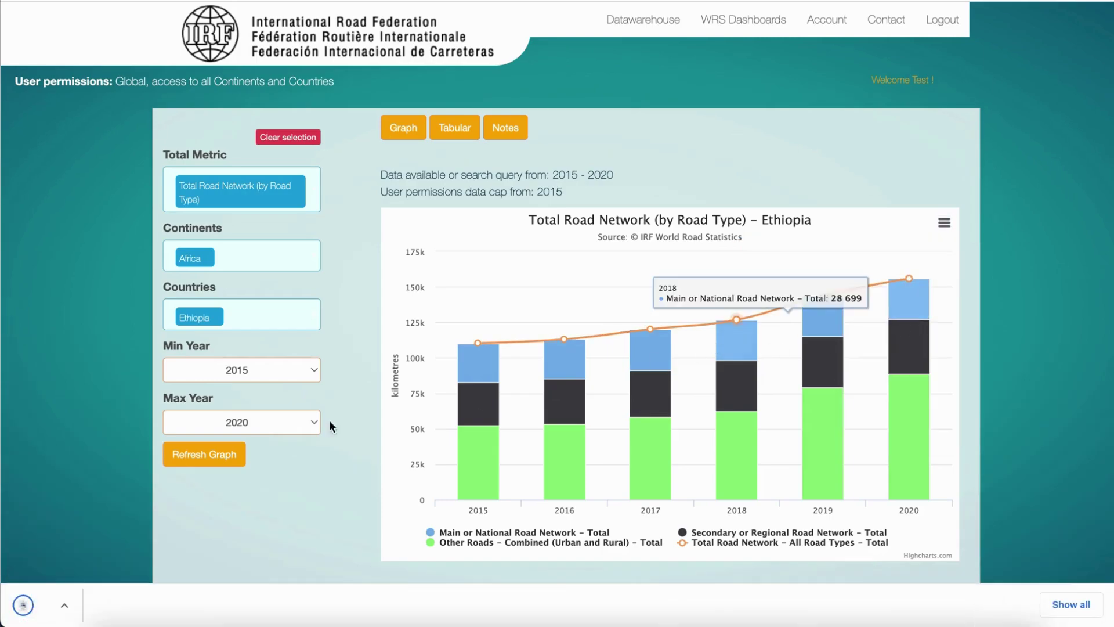
{"action": "left_click", "coordinate": [69, 606]}
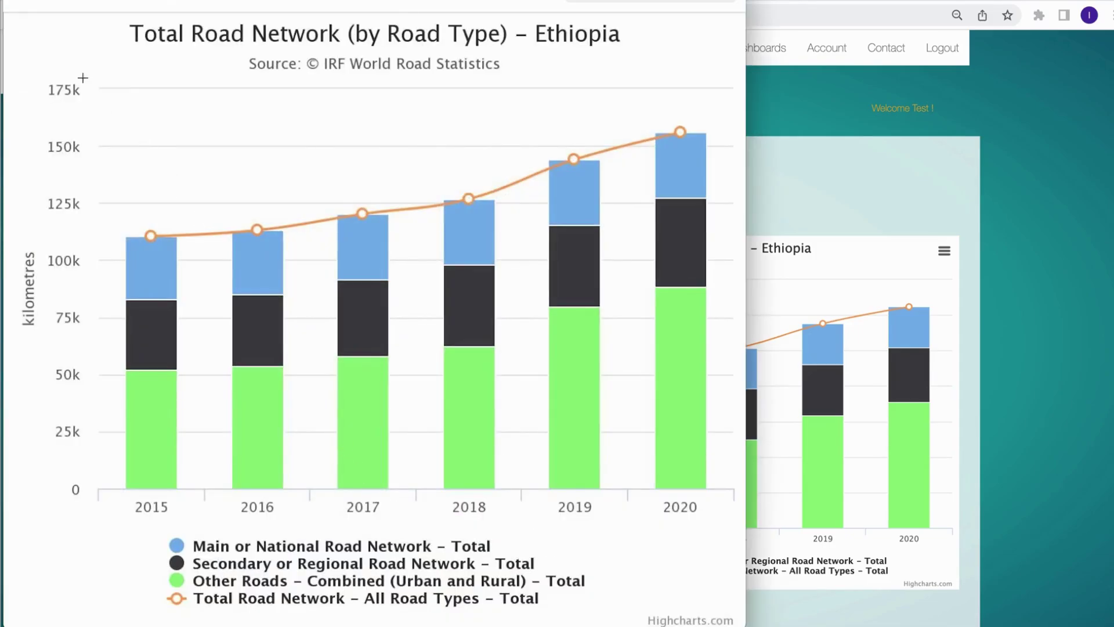
{"action": "left_click", "coordinate": [13, 7]}
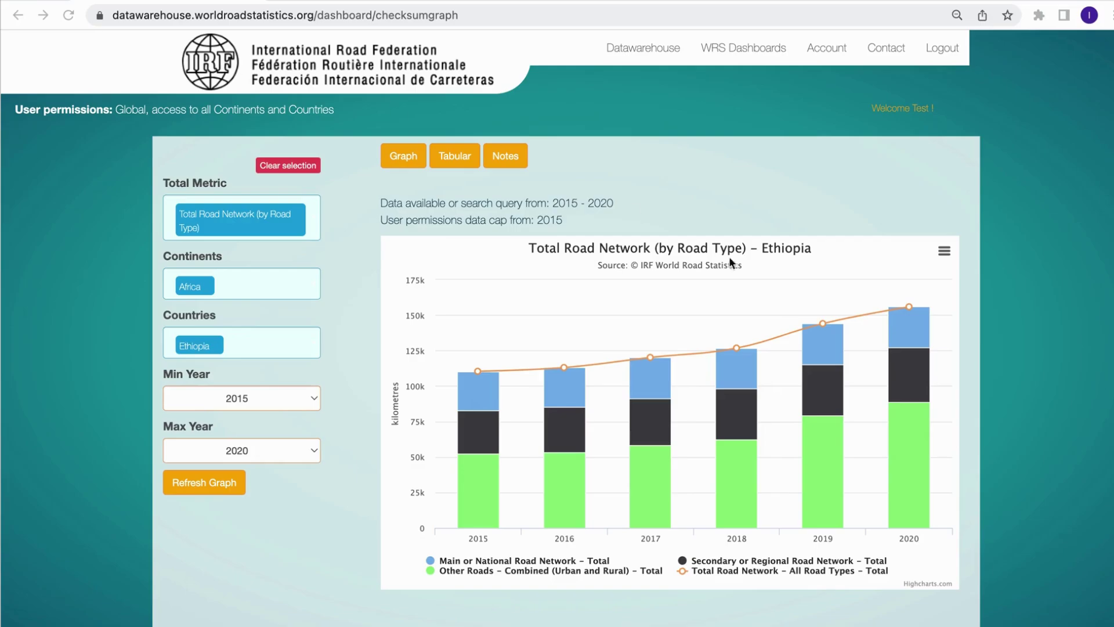
Step: Download the chart data as an XLS file and open it in Excel despite the file format alert
{"action": "left_click", "coordinate": [944, 252]}
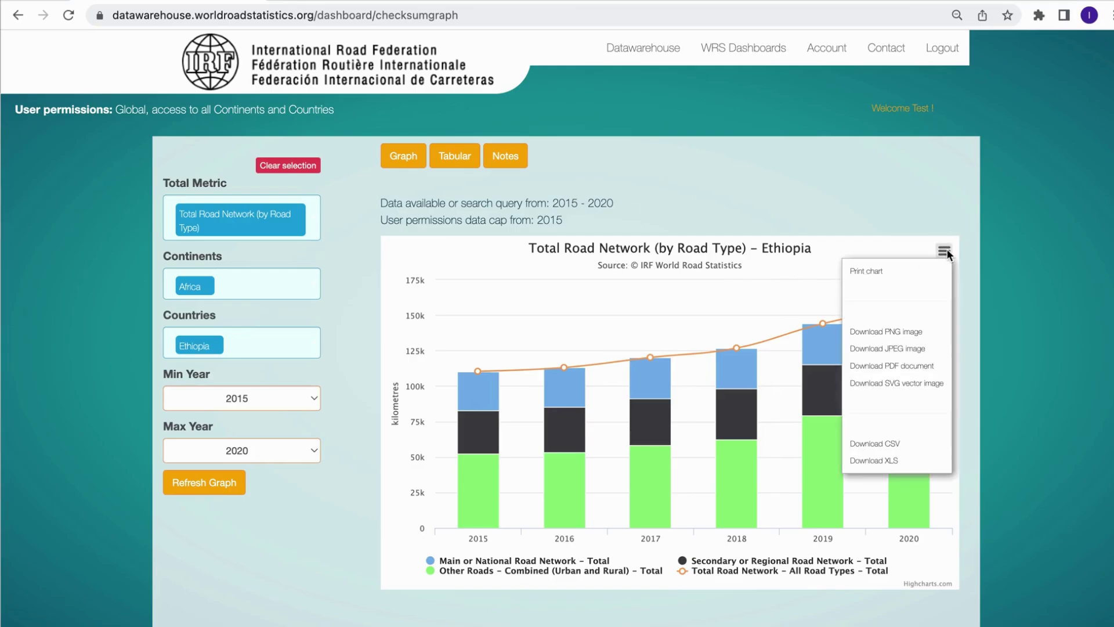
{"action": "left_click", "coordinate": [898, 462]}
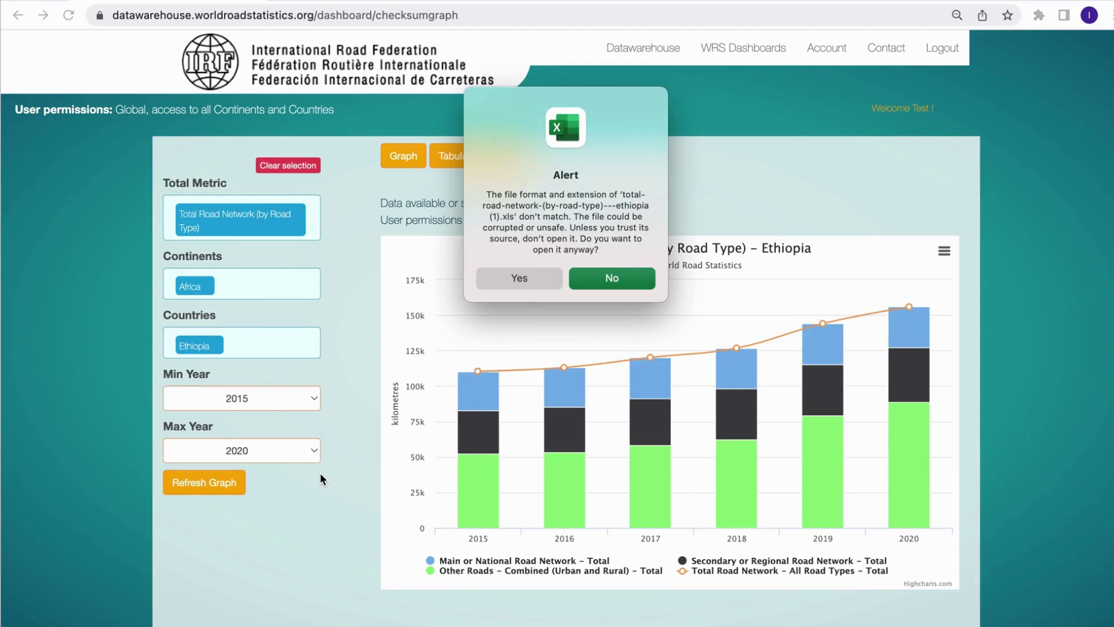
{"action": "left_click", "coordinate": [546, 277]}
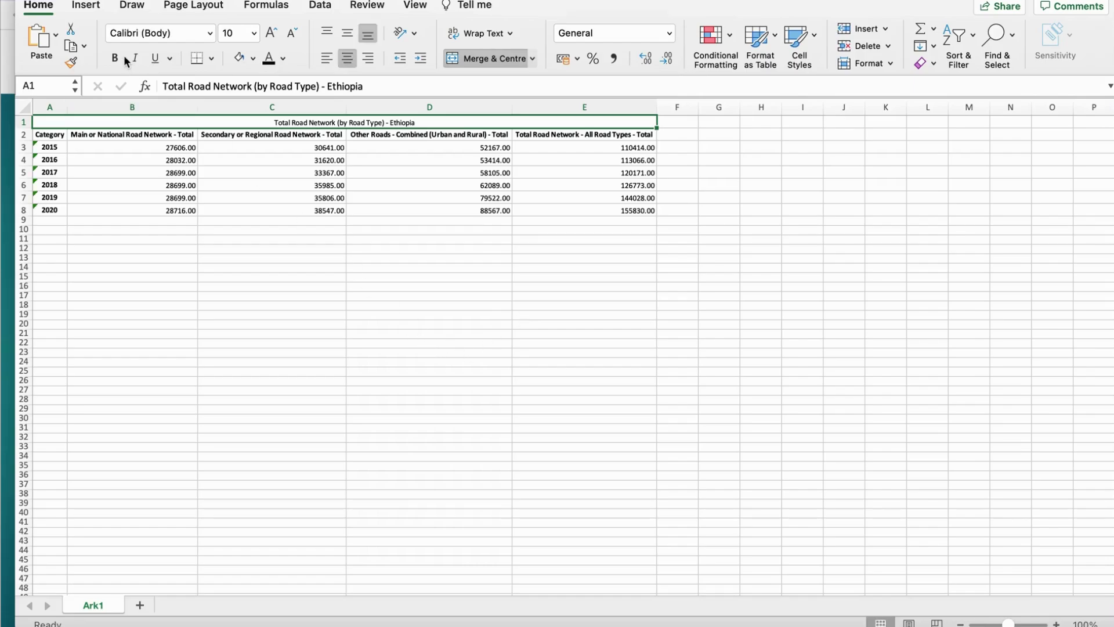
Step: Switch back to the browser and clear the current chart selection
{"action": "key", "text": "super+Tab"}
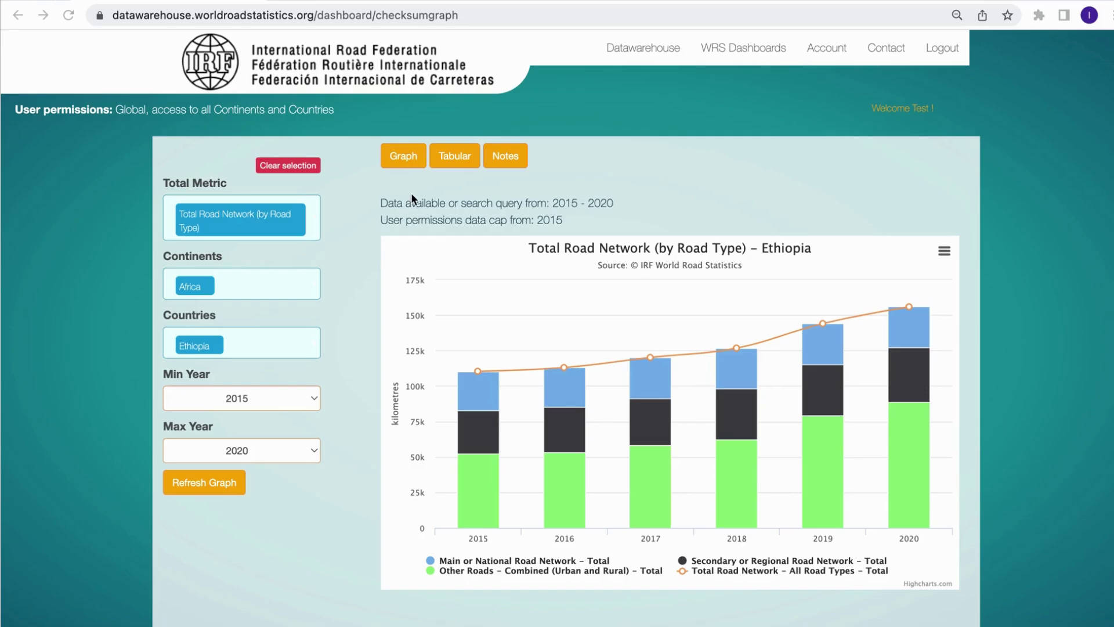
{"action": "left_click", "coordinate": [291, 166]}
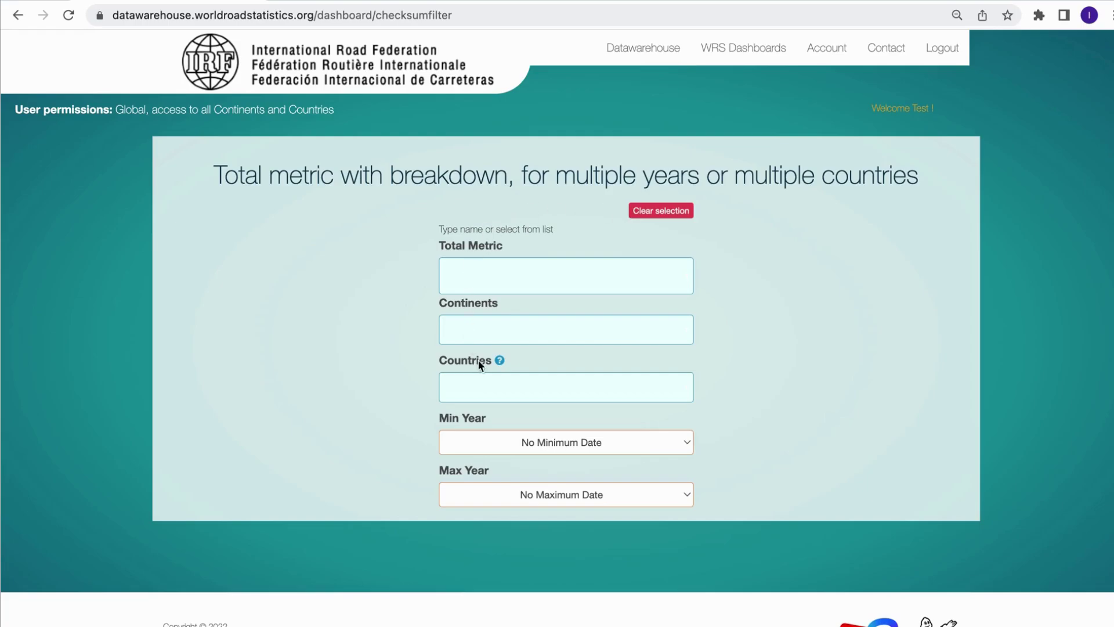
Step: Set the total metric to Total Persons Killed (by Sex) and the continent to Europe
{"action": "left_click", "coordinate": [562, 283]}
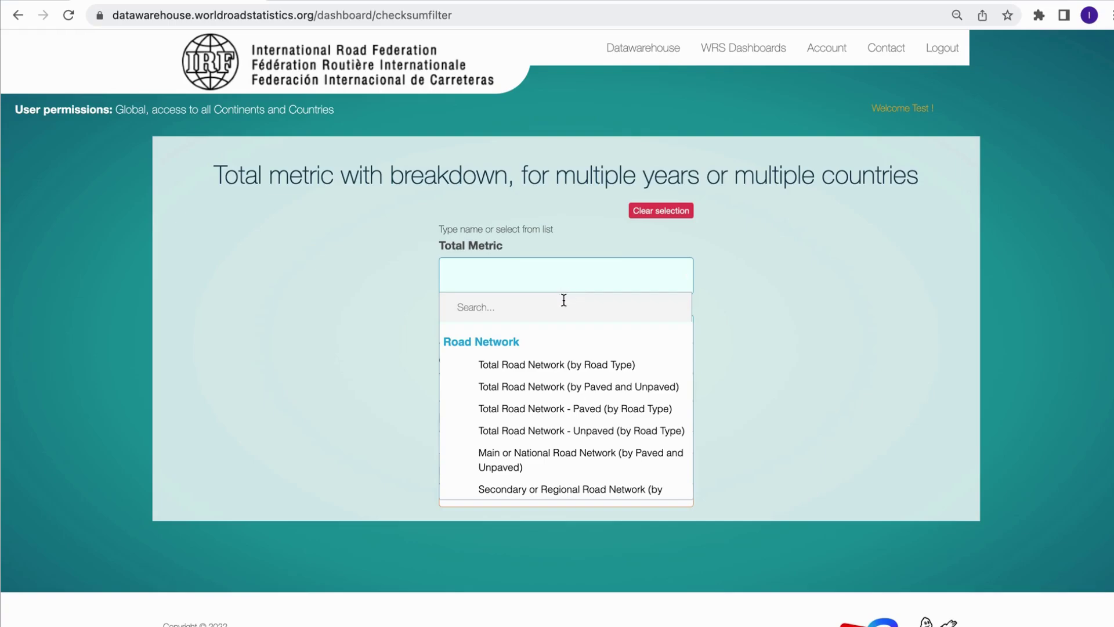
{"action": "scroll", "coordinate": [596, 448], "scroll_direction": "down", "scroll_amount": 10}
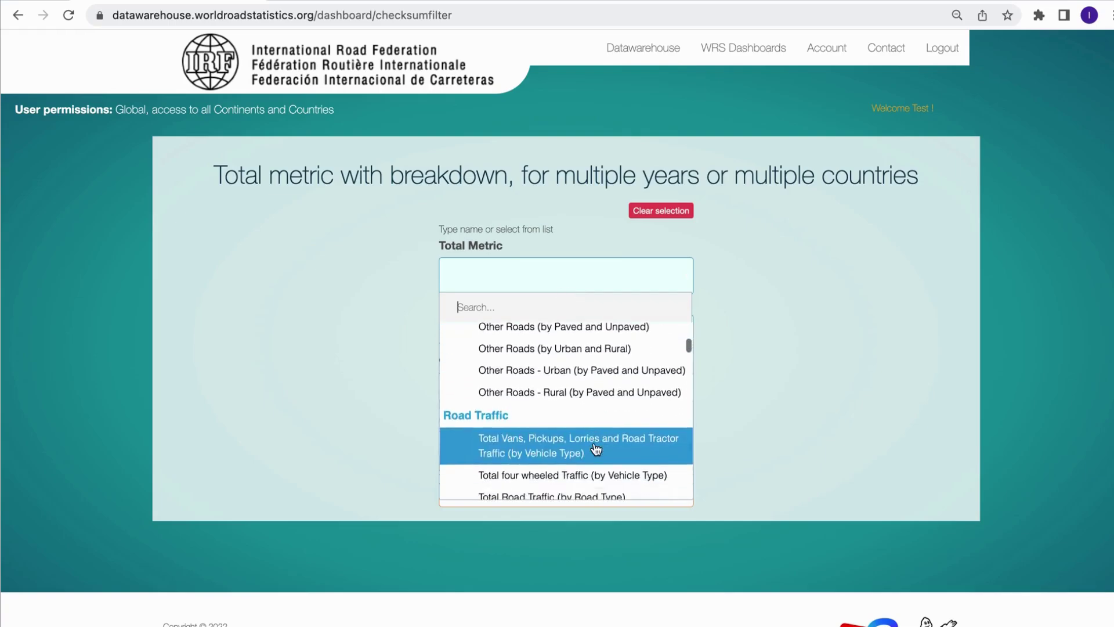
{"action": "scroll", "coordinate": [596, 448], "scroll_direction": "down", "scroll_amount": 5}
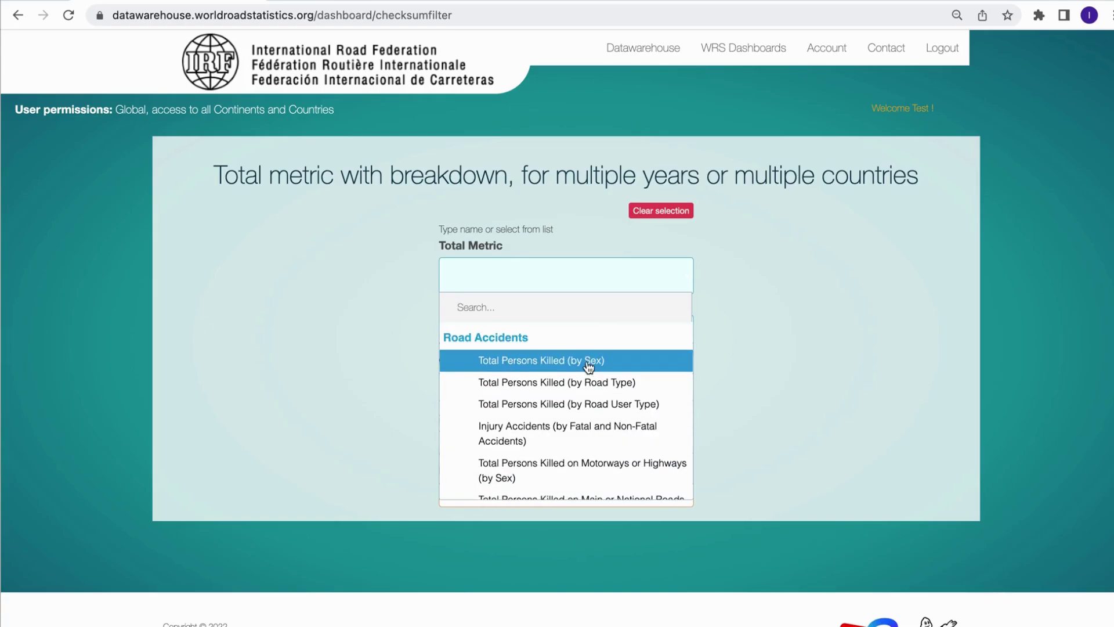
{"action": "left_click", "coordinate": [628, 366]}
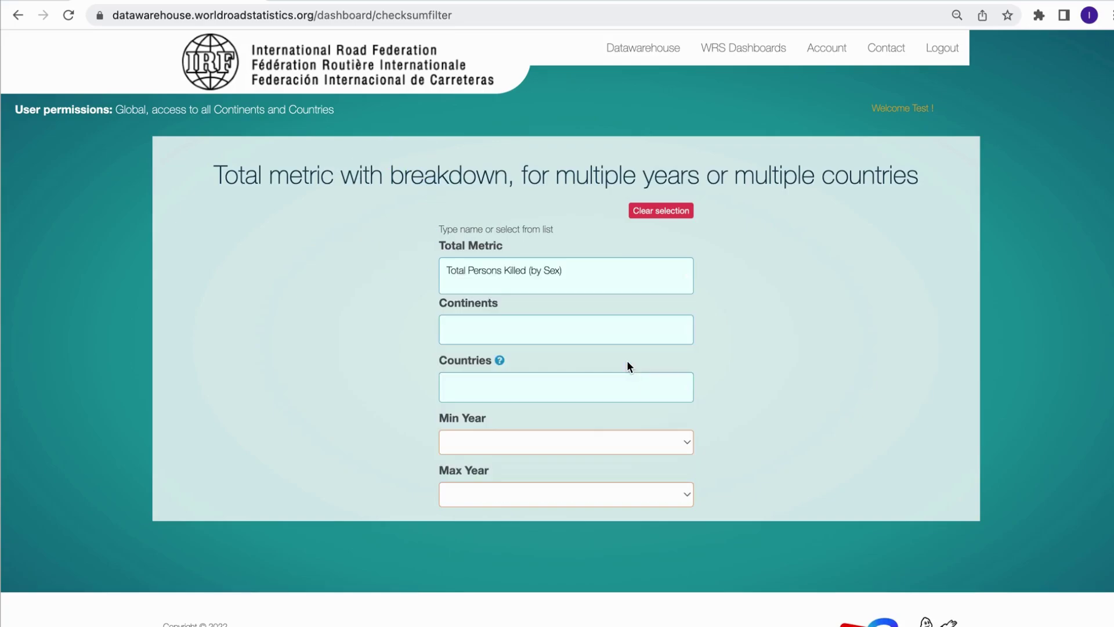
{"action": "left_click", "coordinate": [545, 327]}
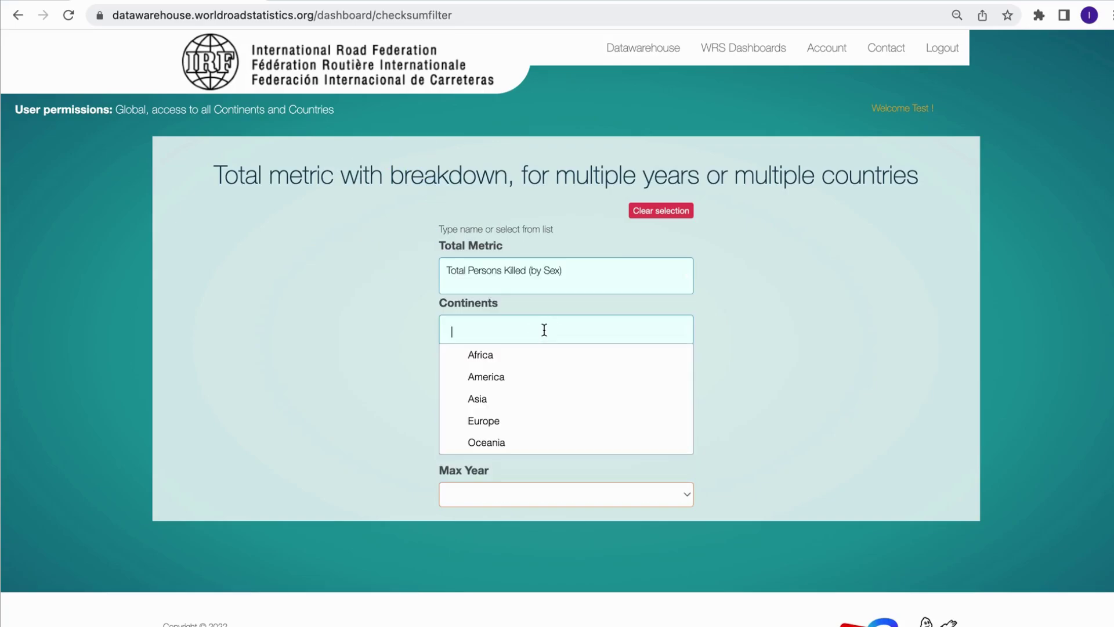
{"action": "left_click", "coordinate": [518, 425]}
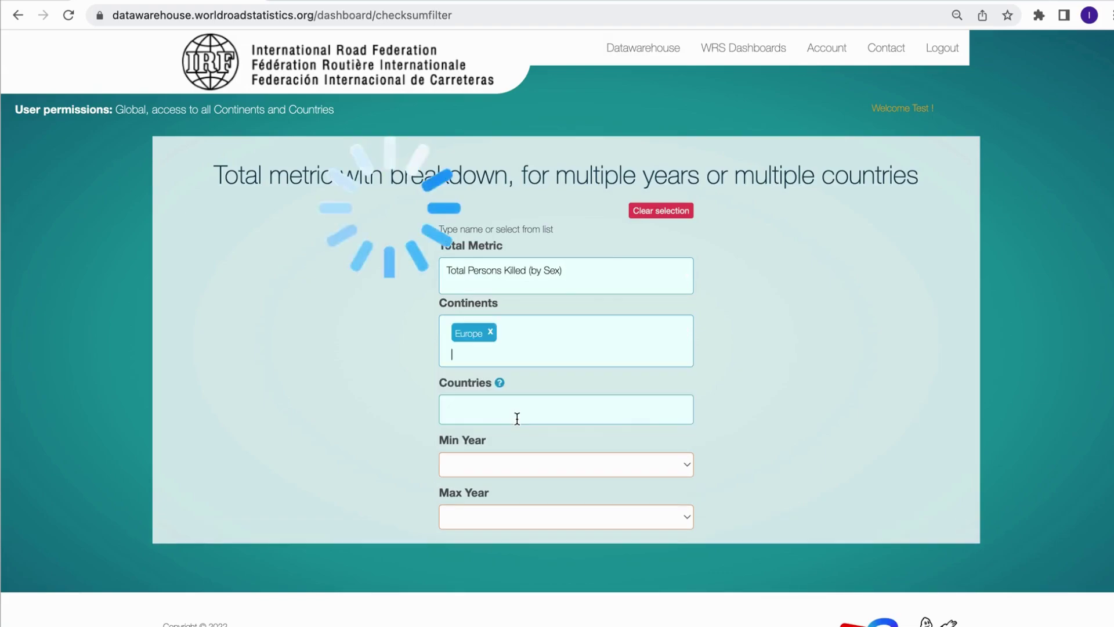
Step: Add France, Germany, Italy, Spain and United Kingdom as countries and generate the graph
{"action": "left_click", "coordinate": [515, 412]}
{"action": "type", "text": "fran"}
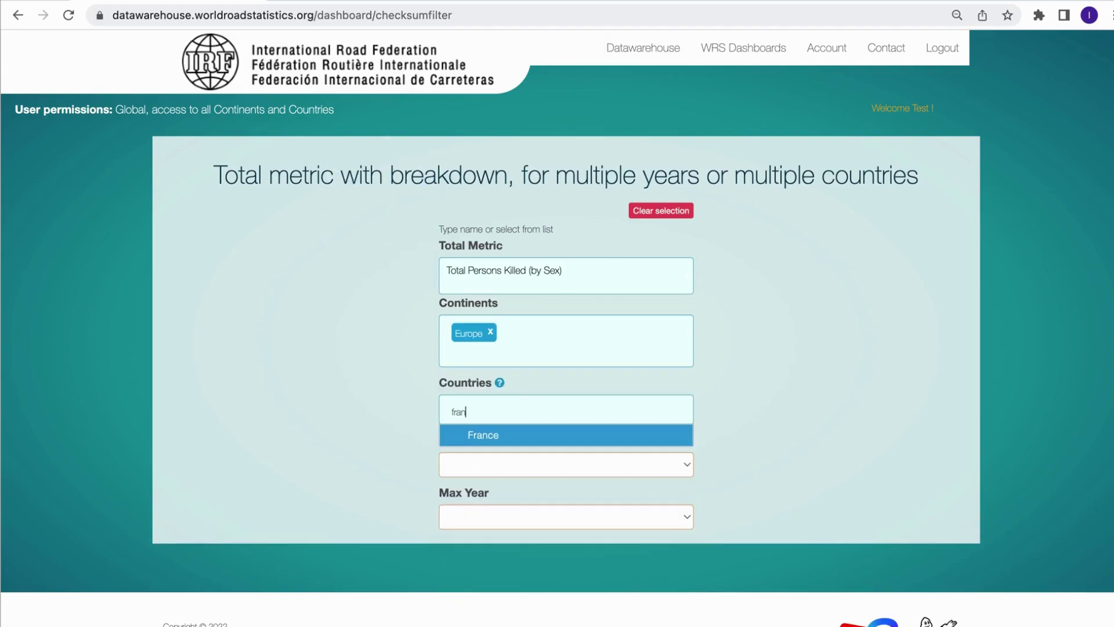
{"action": "left_click", "coordinate": [526, 436]}
{"action": "type", "text": "germ"}
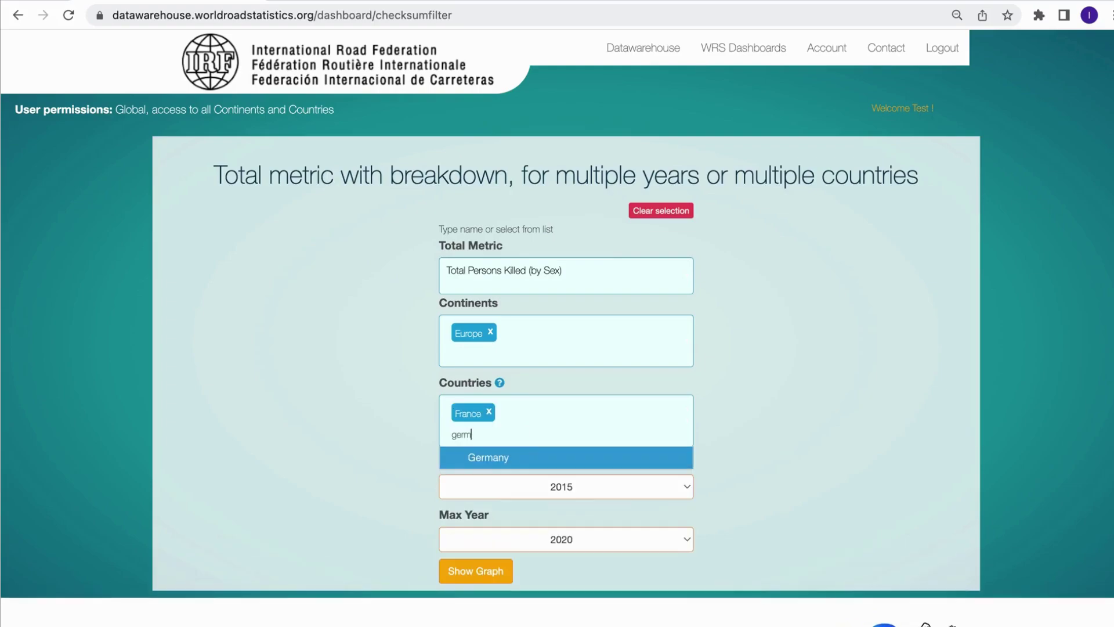
{"action": "left_click", "coordinate": [542, 458]}
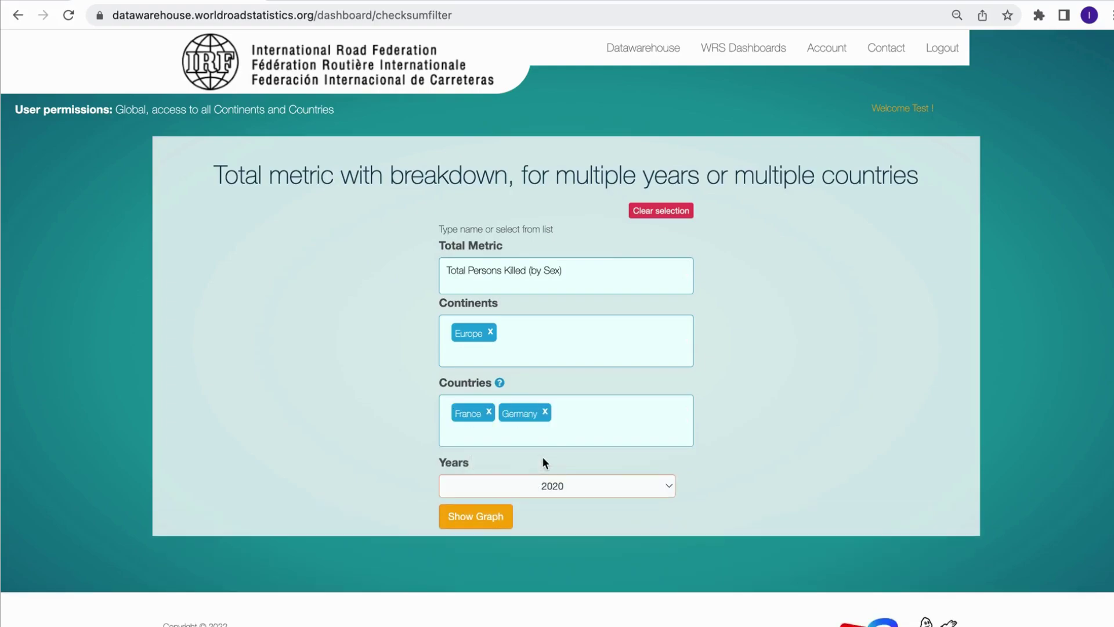
{"action": "type", "text": "ital"}
{"action": "left_click", "coordinate": [554, 456]}
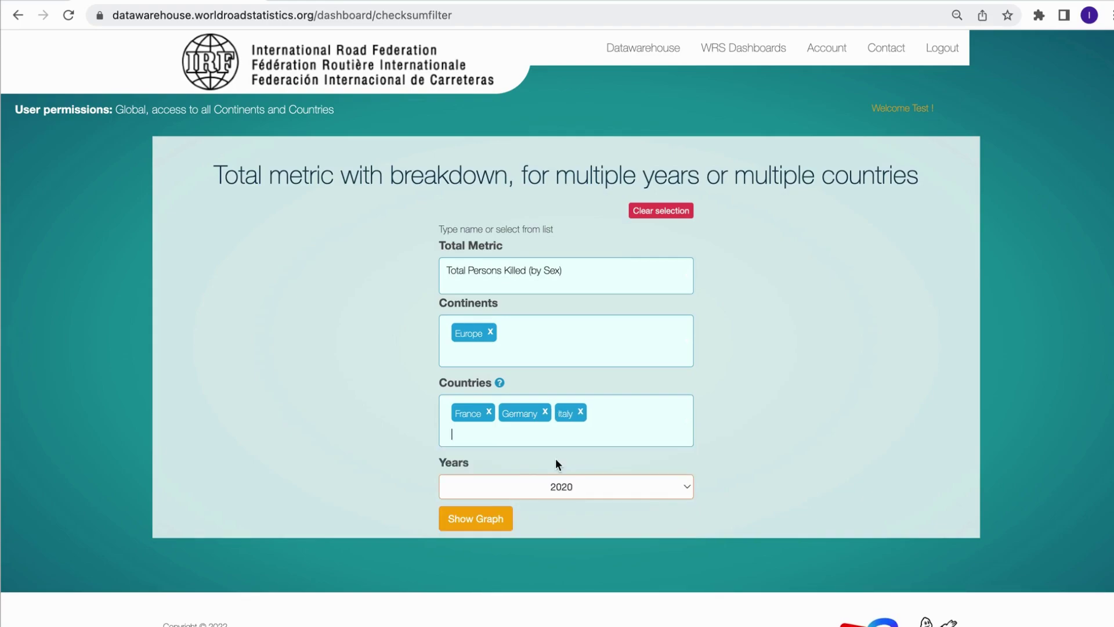
{"action": "type", "text": "spa"}
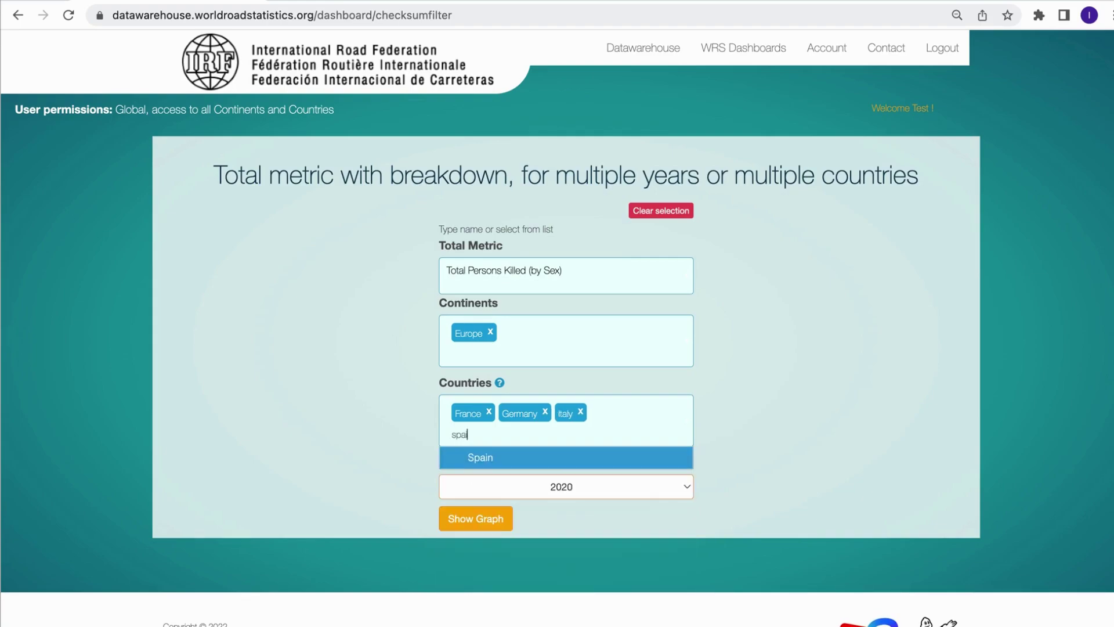
{"action": "left_click", "coordinate": [557, 457]}
{"action": "type", "text": "unit"}
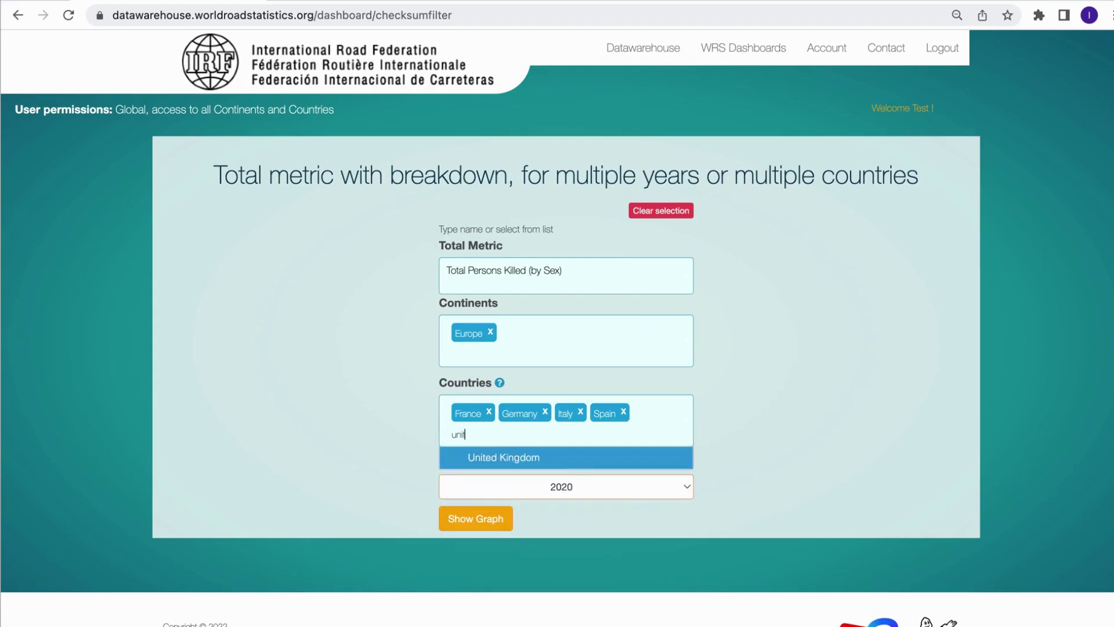
{"action": "left_click", "coordinate": [571, 463]}
{"action": "left_click", "coordinate": [478, 540]}
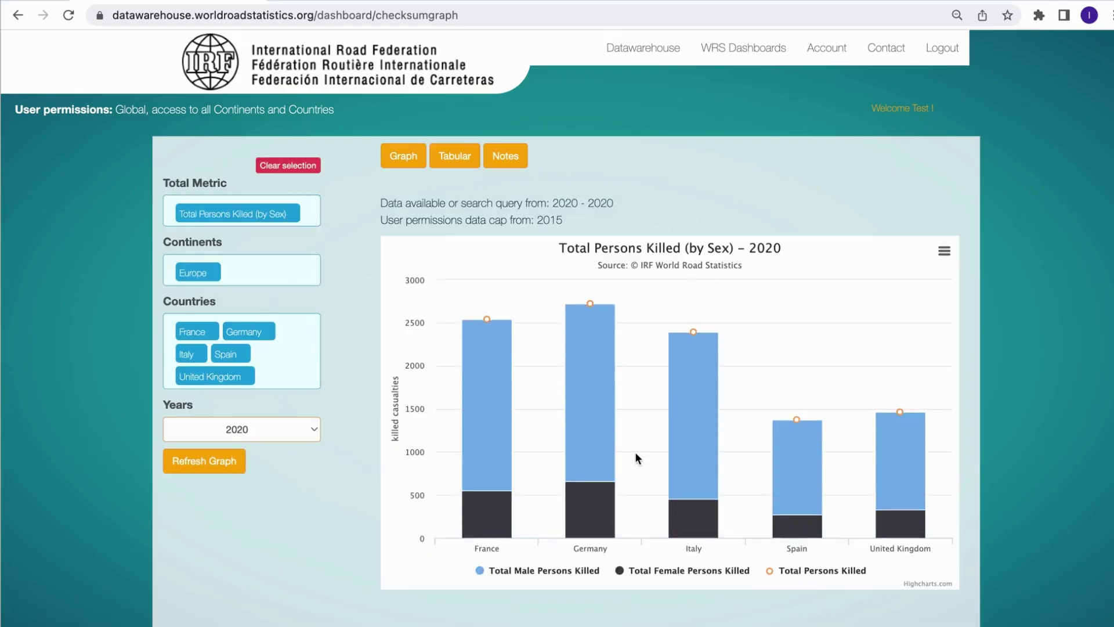
Step: Inspect the chart's male, female and total persons killed values for France, plus the total for Germany
{"action": "mouse_move", "coordinate": [489, 406]}
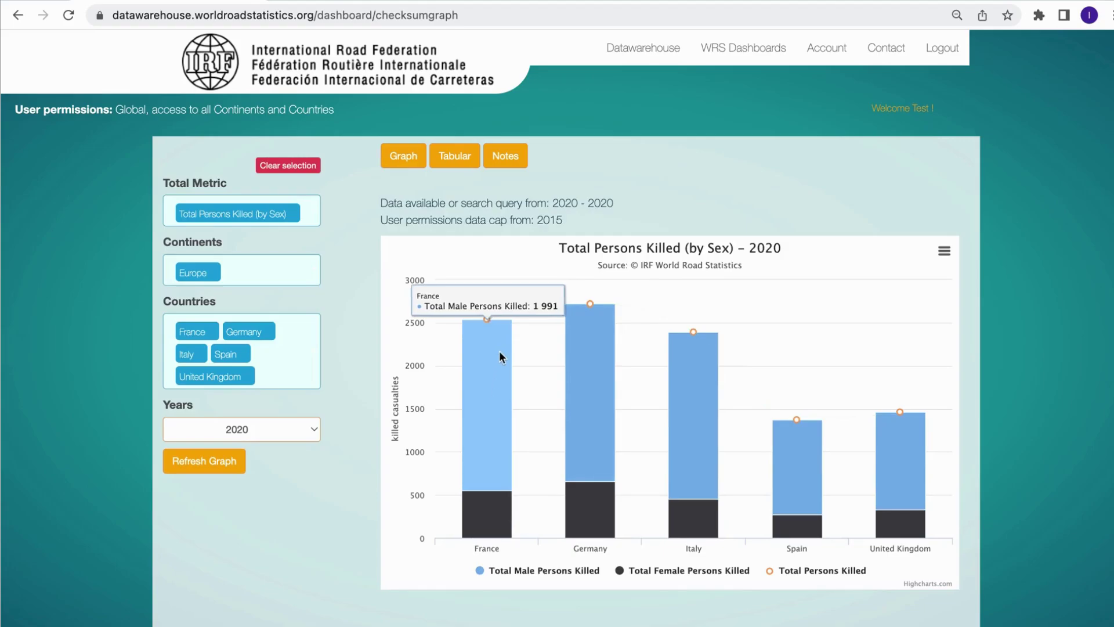
{"action": "mouse_move", "coordinate": [494, 514]}
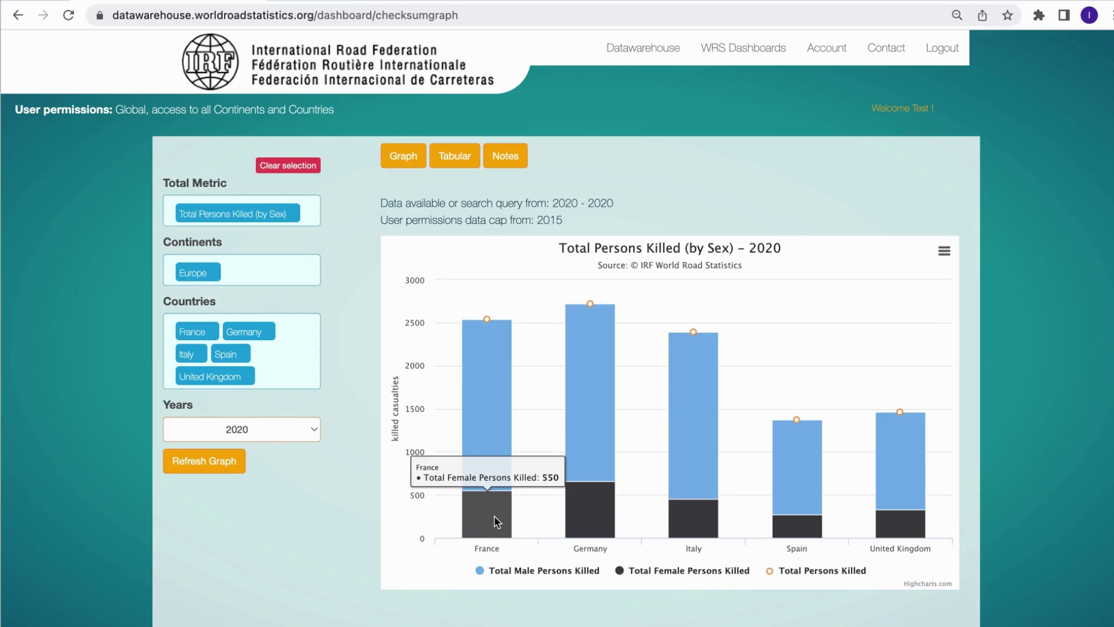
{"action": "mouse_move", "coordinate": [488, 321]}
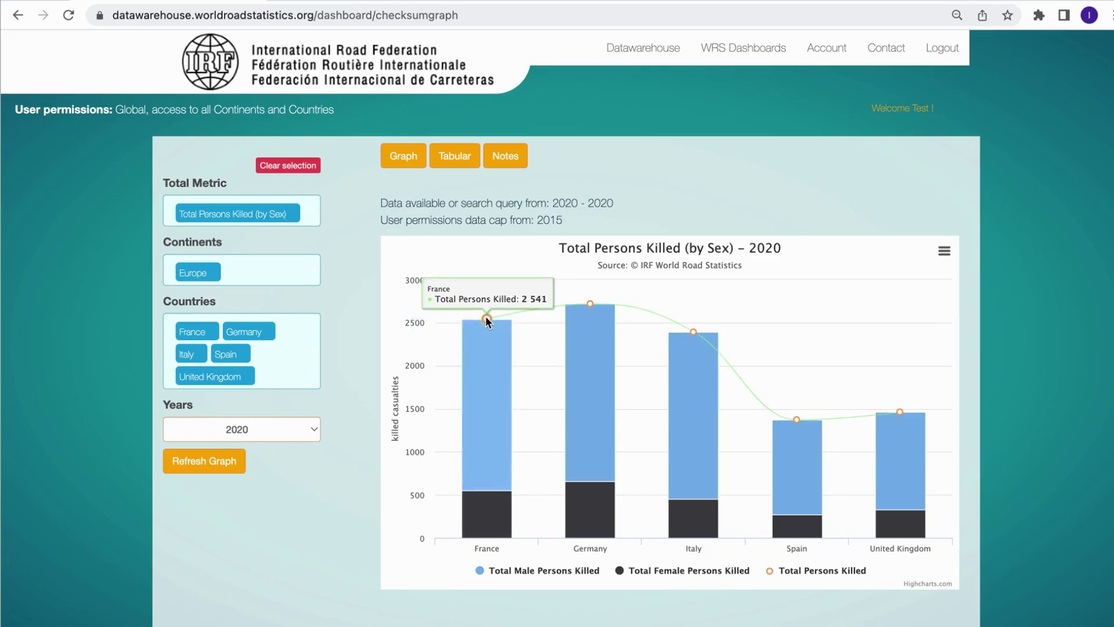
{"action": "mouse_move", "coordinate": [618, 367]}
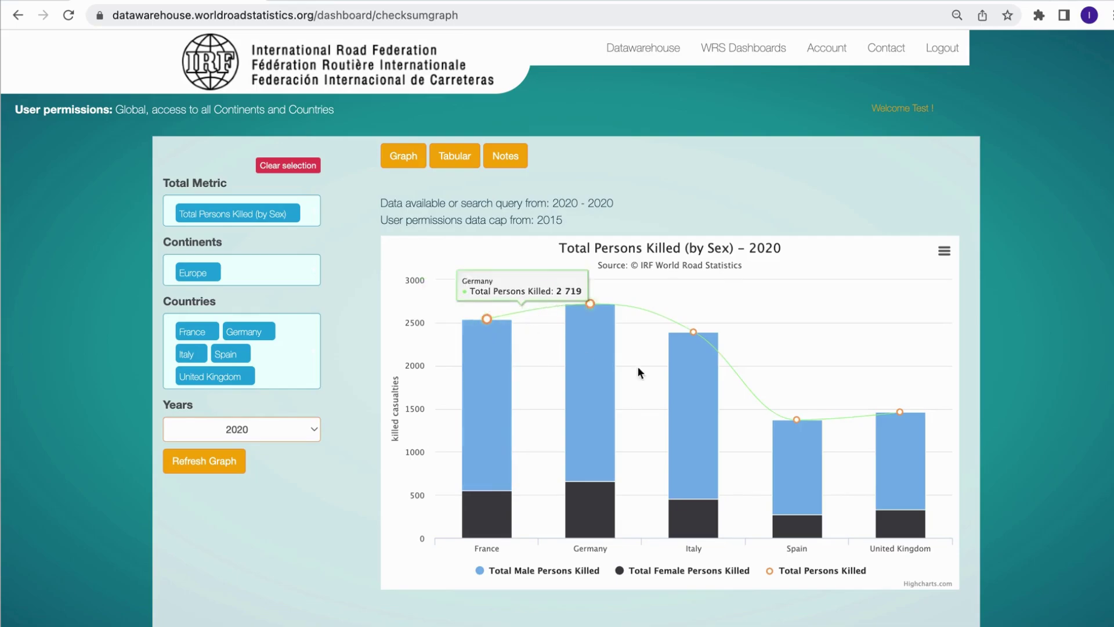
Step: Show the persons killed data as tables, read the road accident notes and close them
{"action": "left_click", "coordinate": [456, 158]}
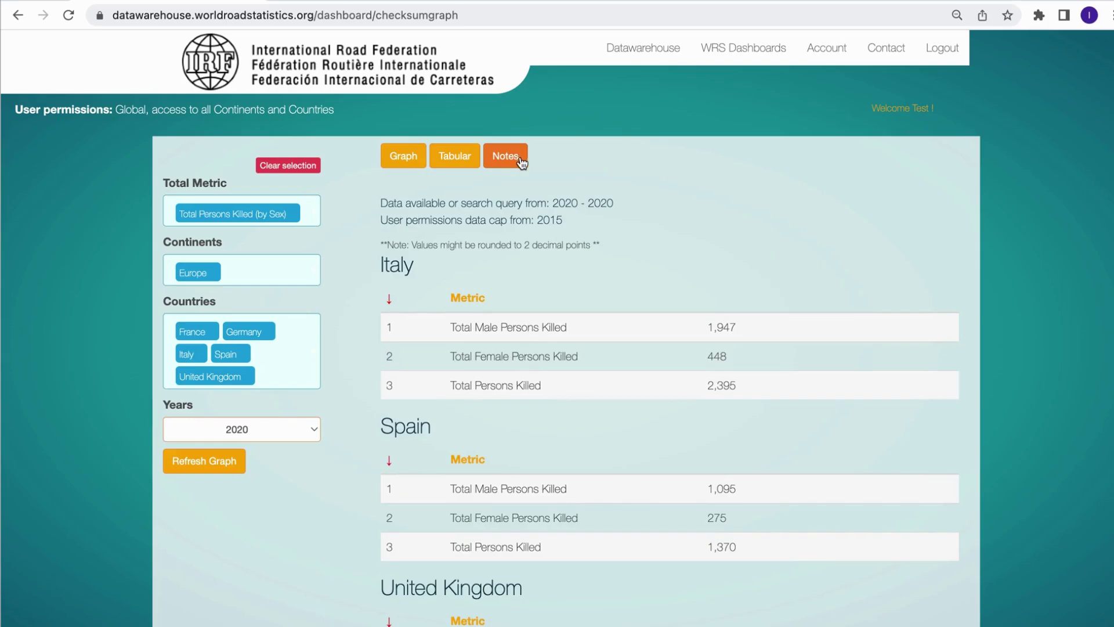
{"action": "left_click", "coordinate": [520, 160]}
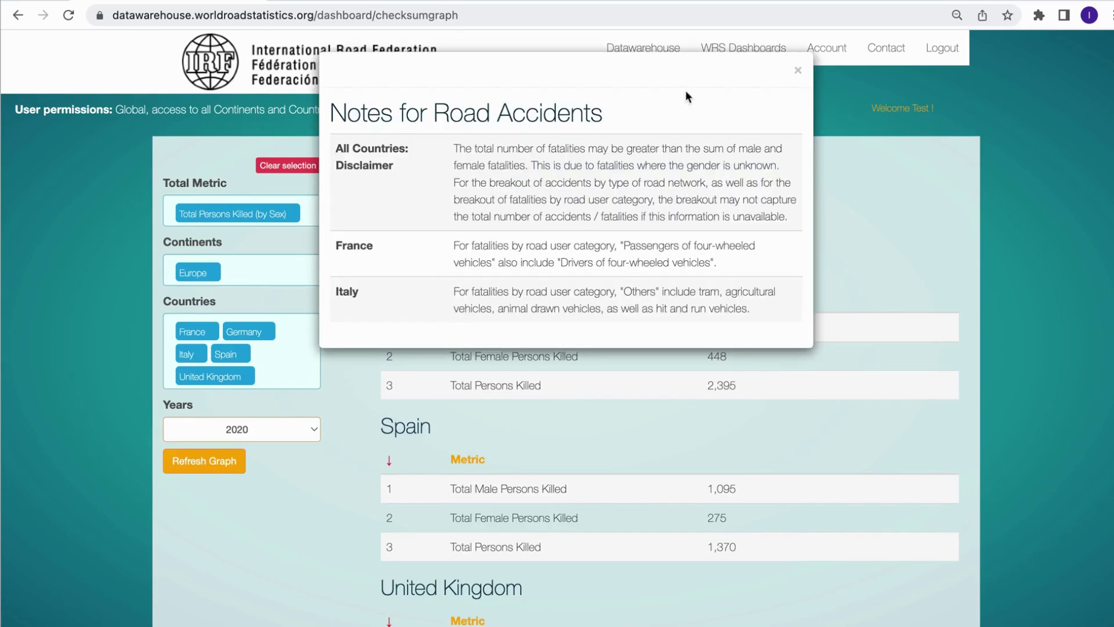
{"action": "left_click", "coordinate": [799, 72]}
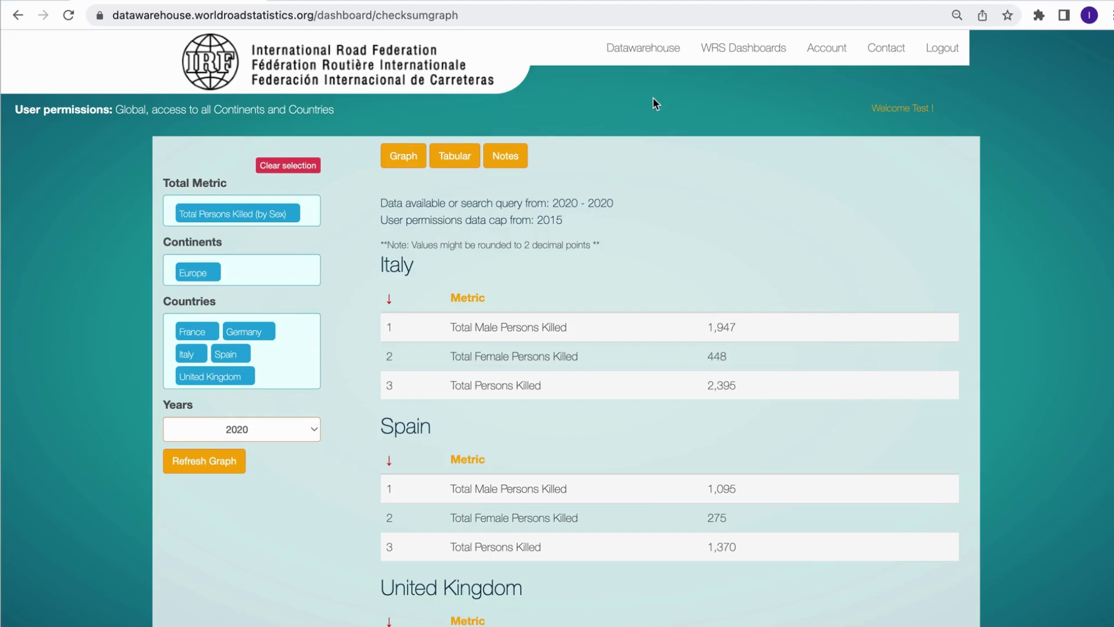
Step: Open the metric comparison chart with different units, replace the continent Europe with Africa and choose Morocco as the country
{"action": "left_click", "coordinate": [653, 55]}
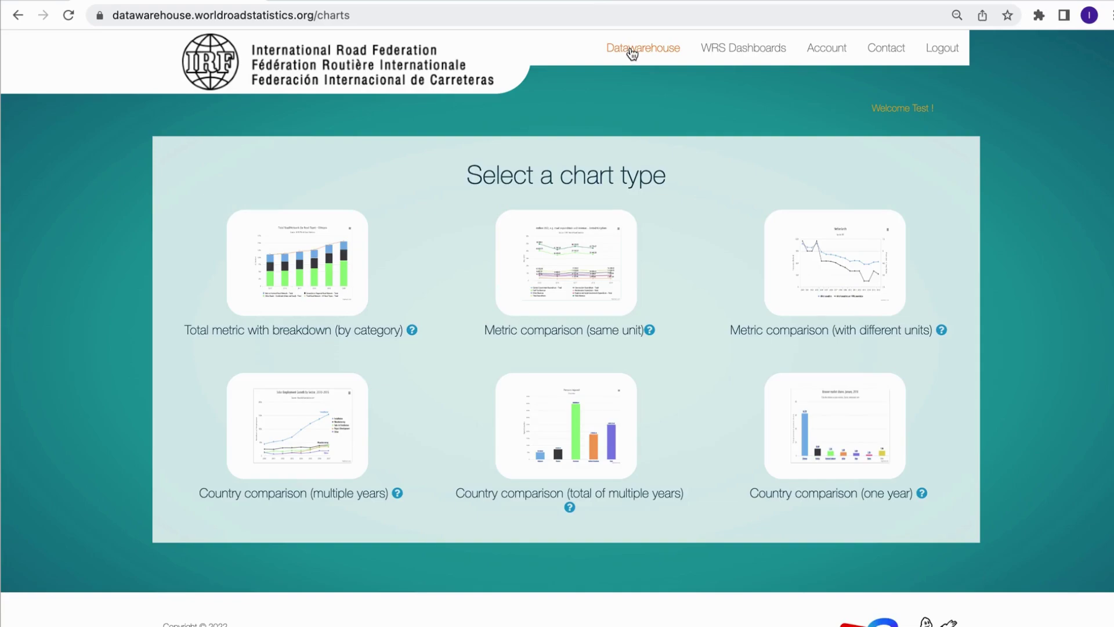
{"action": "left_click", "coordinate": [847, 292]}
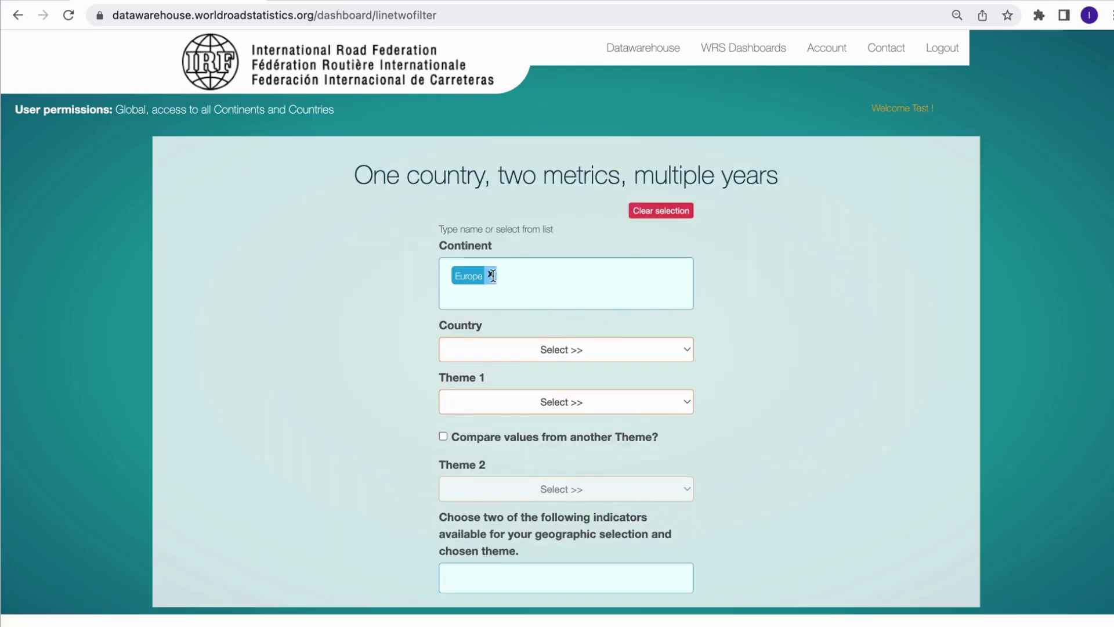
{"action": "left_click", "coordinate": [490, 275]}
{"action": "scroll", "coordinate": [494, 275], "scroll_direction": "down", "scroll_amount": 1}
{"action": "left_click", "coordinate": [503, 273]}
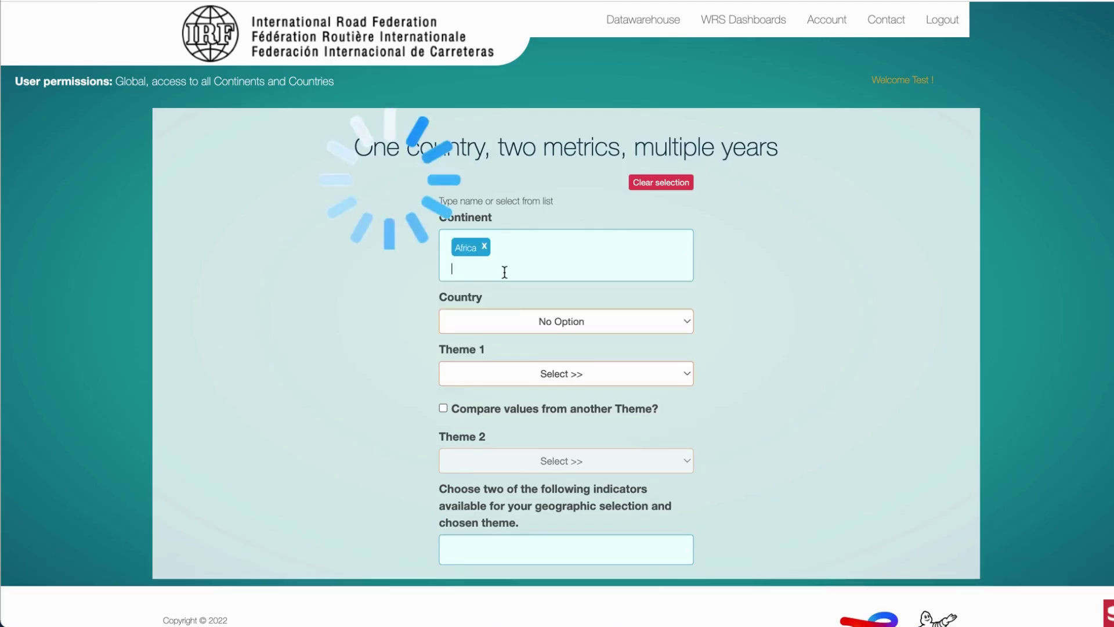
{"action": "left_click", "coordinate": [534, 325]}
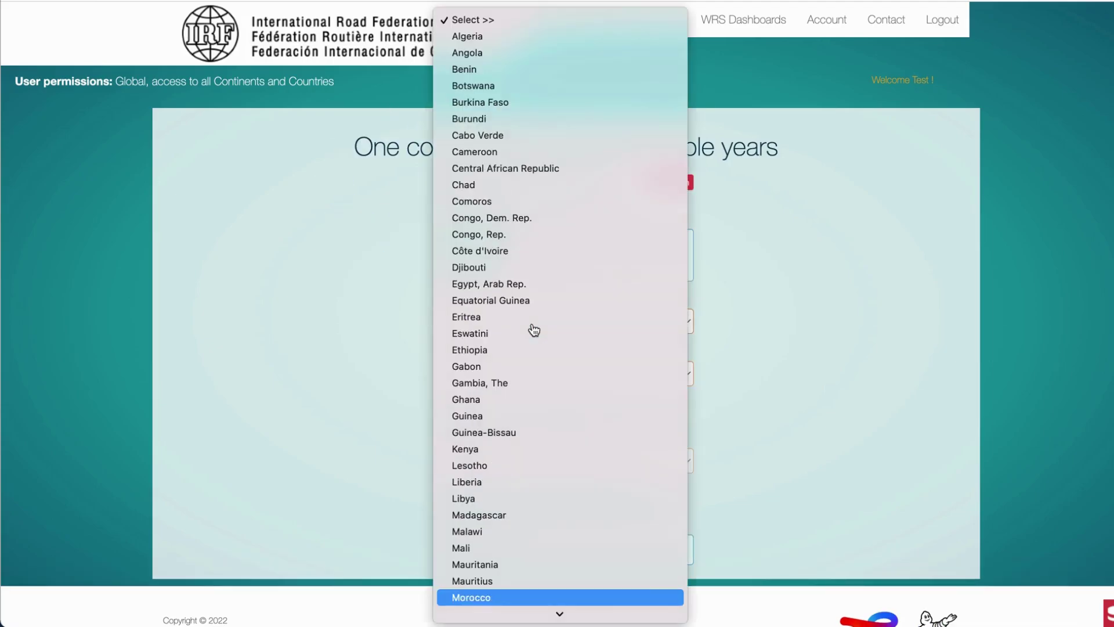
{"action": "left_click", "coordinate": [485, 583]}
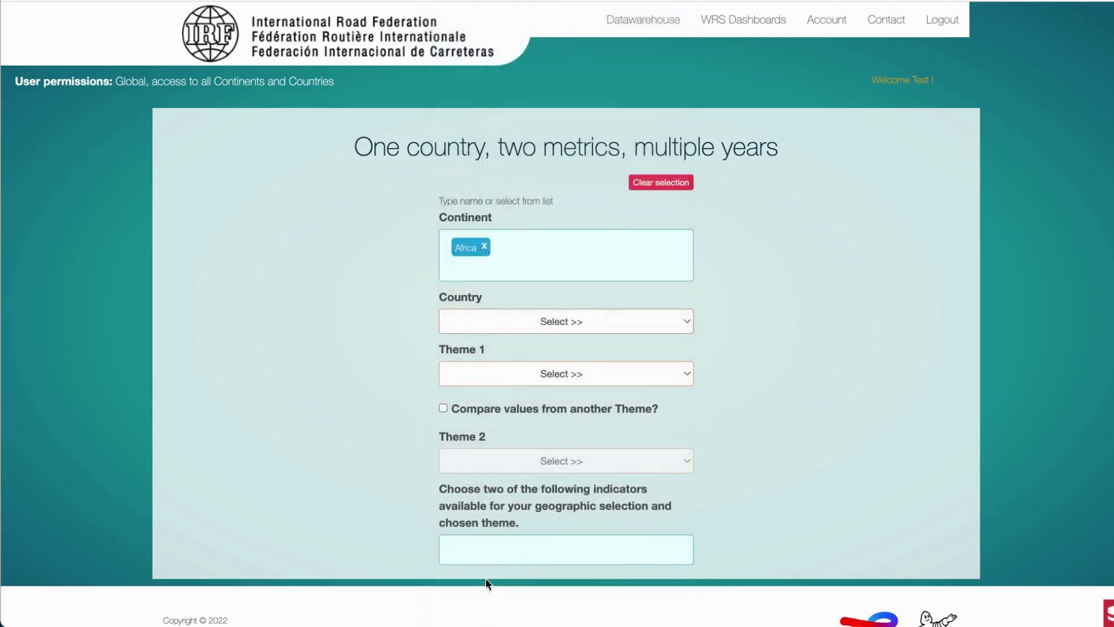
Step: Set Theme 1 to Road Accidents, enable comparison with another theme and set Theme 2 to Vehicles In Use
{"action": "left_click", "coordinate": [513, 376]}
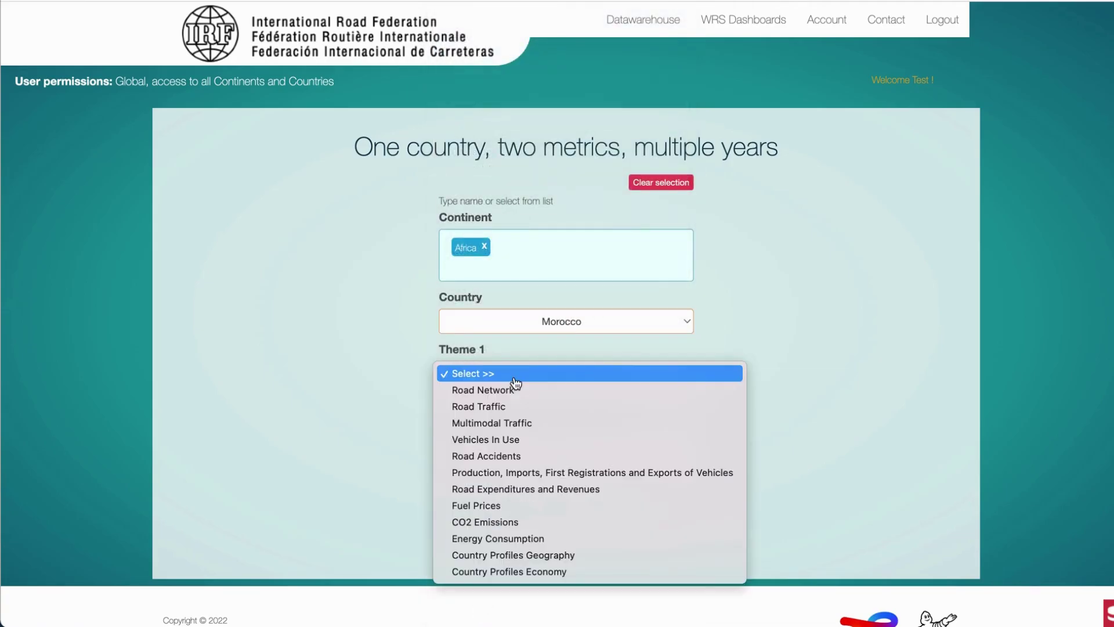
{"action": "left_click", "coordinate": [504, 456]}
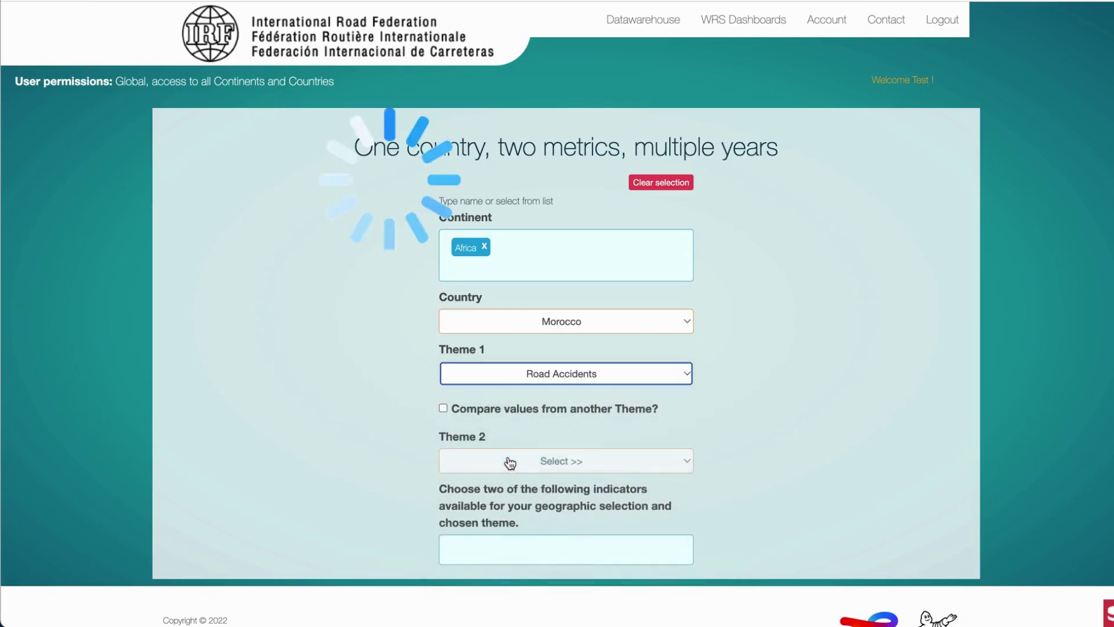
{"action": "left_click", "coordinate": [444, 408]}
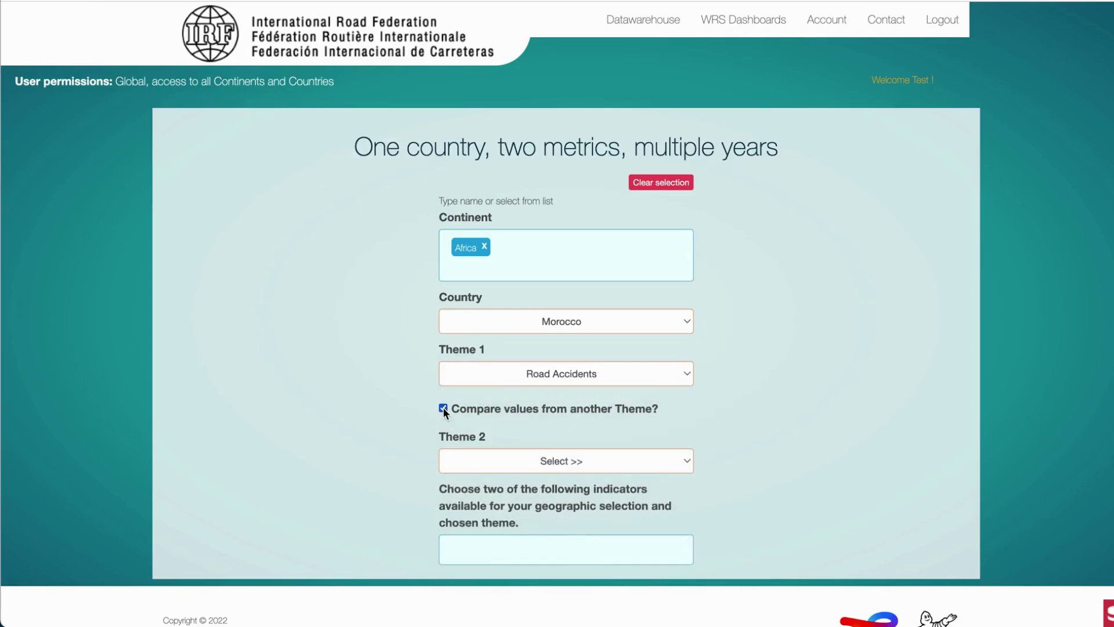
{"action": "left_click", "coordinate": [604, 463]}
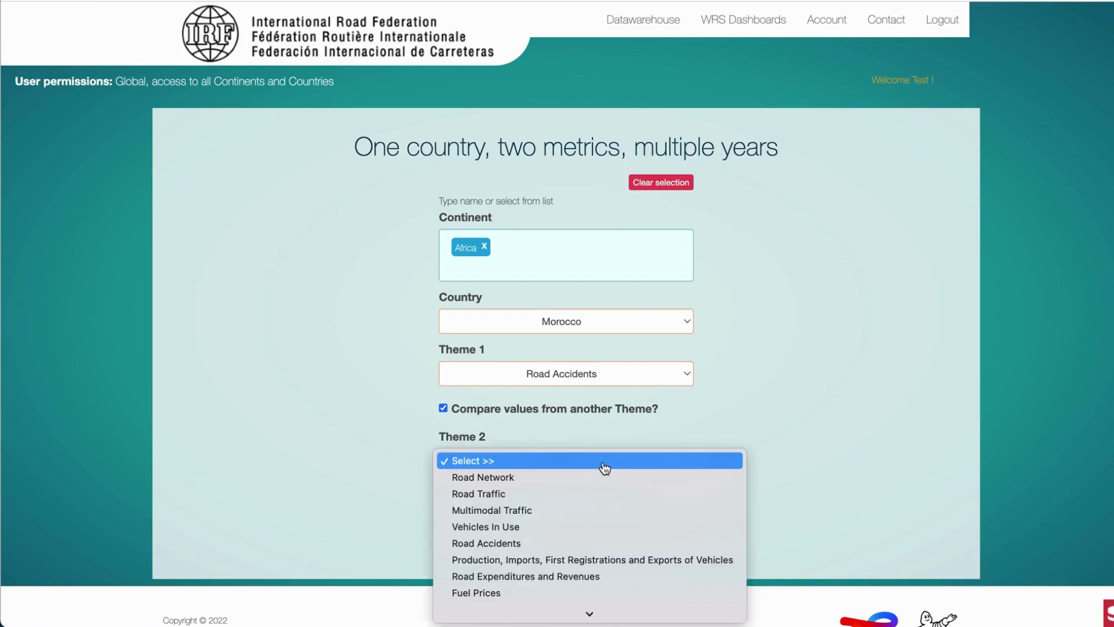
{"action": "left_click", "coordinate": [550, 526]}
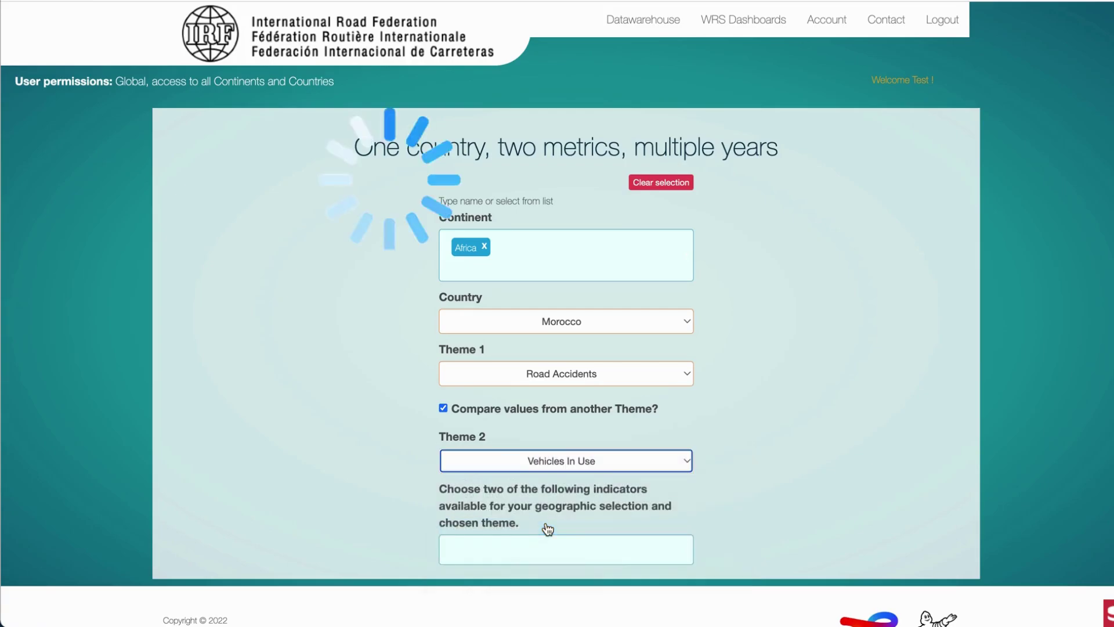
Step: Choose Total Persons Killed from the Road Accidents indicators as the first metric
{"action": "left_click", "coordinate": [565, 551]}
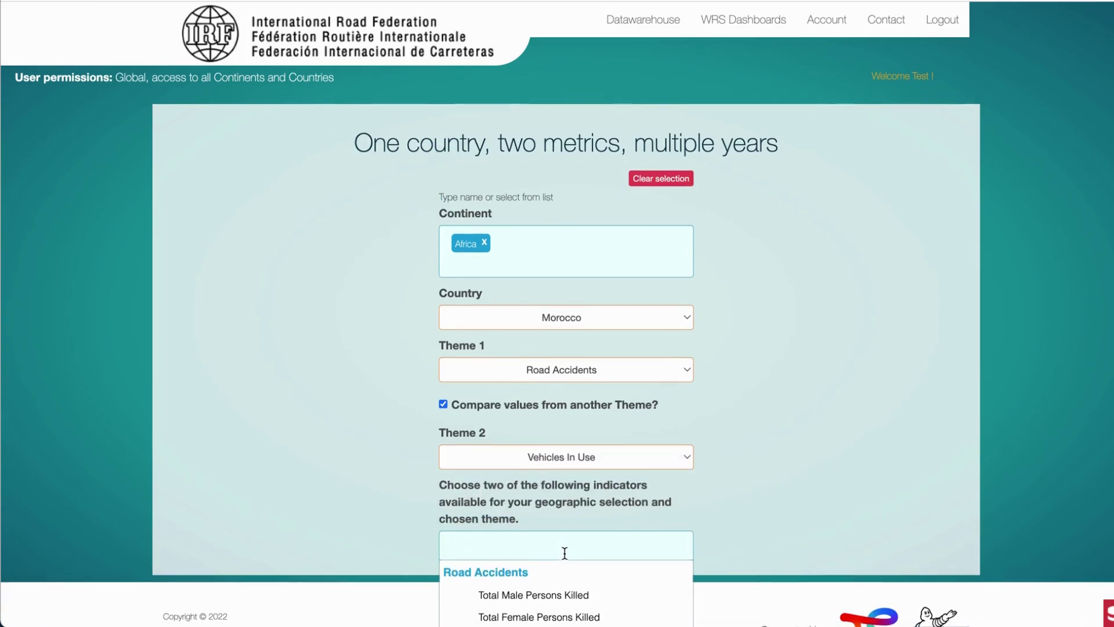
{"action": "scroll", "coordinate": [565, 553], "scroll_direction": "down", "scroll_amount": 2}
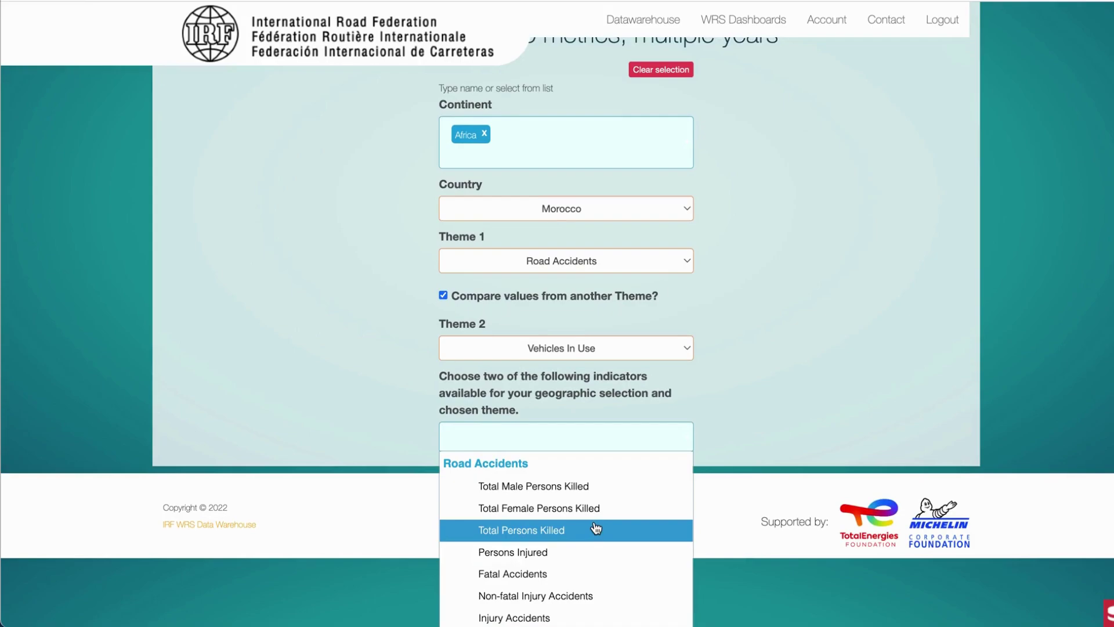
{"action": "left_click", "coordinate": [551, 531]}
Step: Add Total Vehicles In Use Rate by Population as the second indicator and show the graph
{"action": "left_click", "coordinate": [517, 489]}
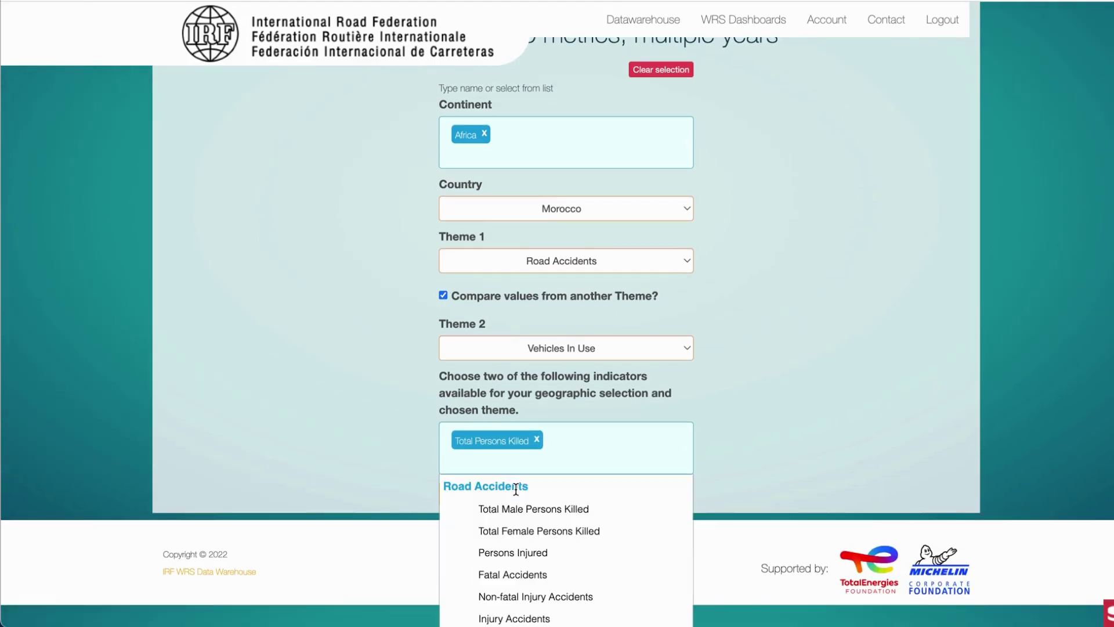
{"action": "scroll", "coordinate": [554, 538], "scroll_direction": "down", "scroll_amount": 3}
{"action": "scroll", "coordinate": [554, 538], "scroll_direction": "down", "scroll_amount": 5}
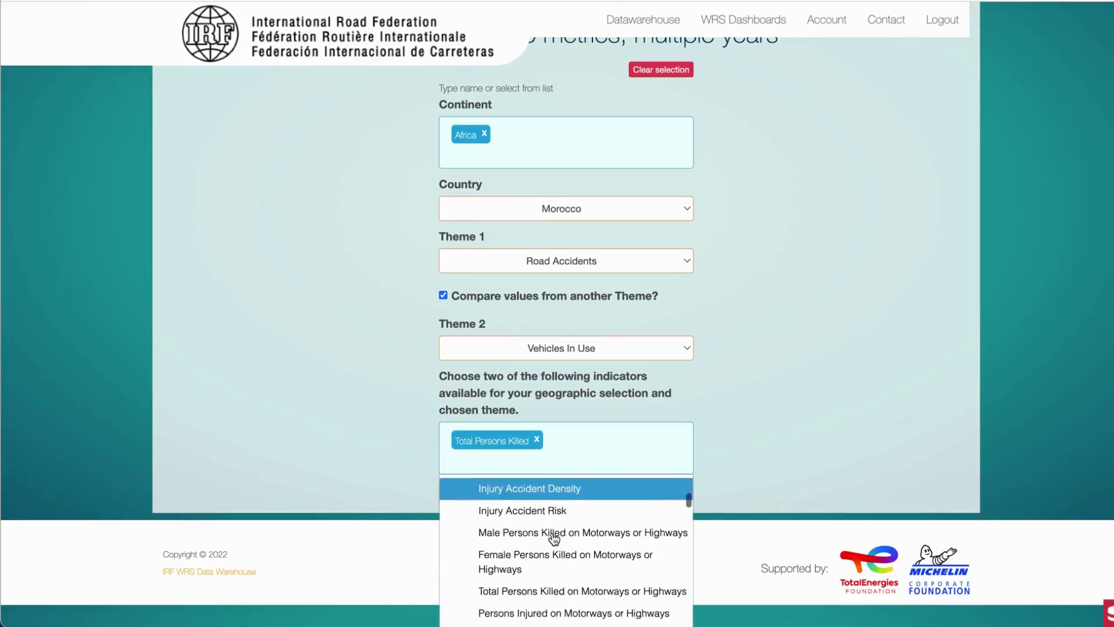
{"action": "scroll", "coordinate": [554, 538], "scroll_direction": "down", "scroll_amount": 8}
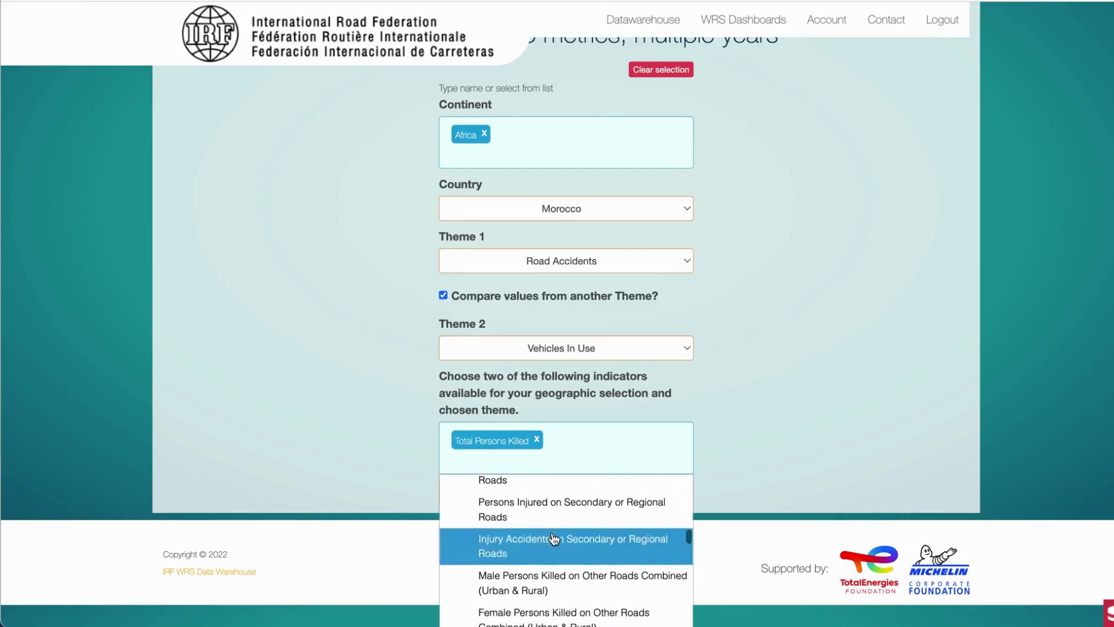
{"action": "scroll", "coordinate": [554, 538], "scroll_direction": "down", "scroll_amount": 10}
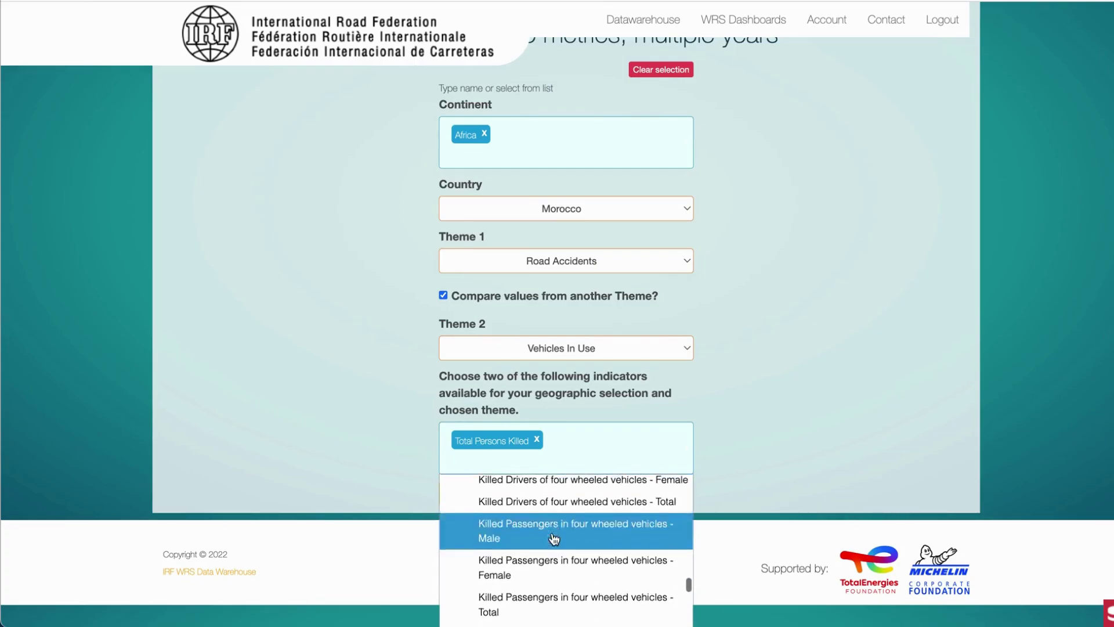
{"action": "scroll", "coordinate": [555, 539], "scroll_direction": "down", "scroll_amount": 3}
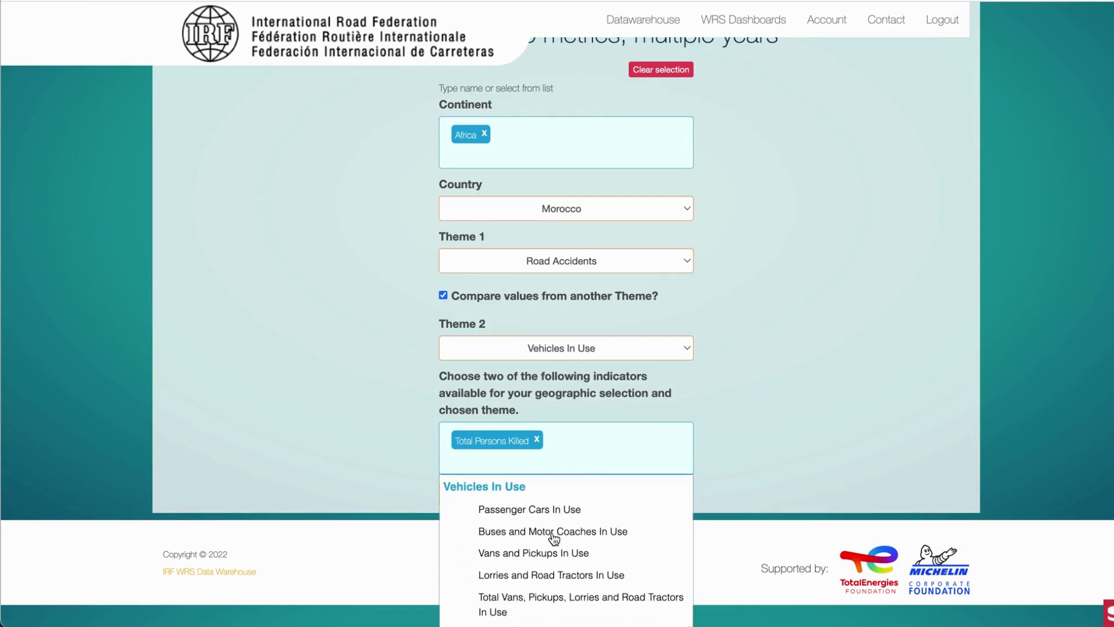
{"action": "scroll", "coordinate": [580, 564], "scroll_direction": "down", "scroll_amount": 3}
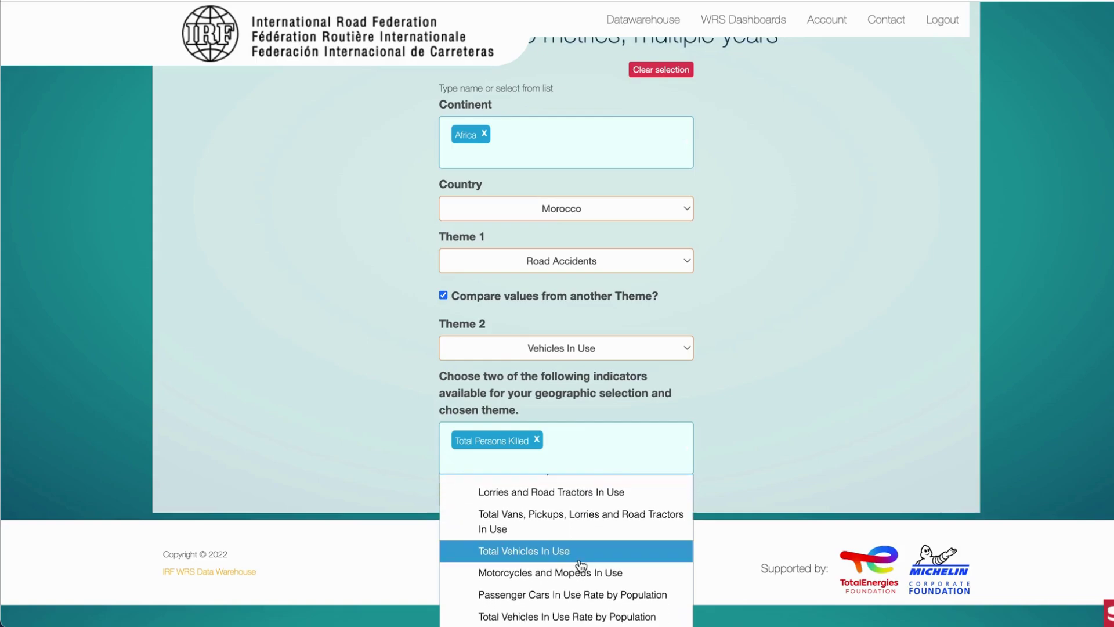
{"action": "left_click", "coordinate": [596, 617]}
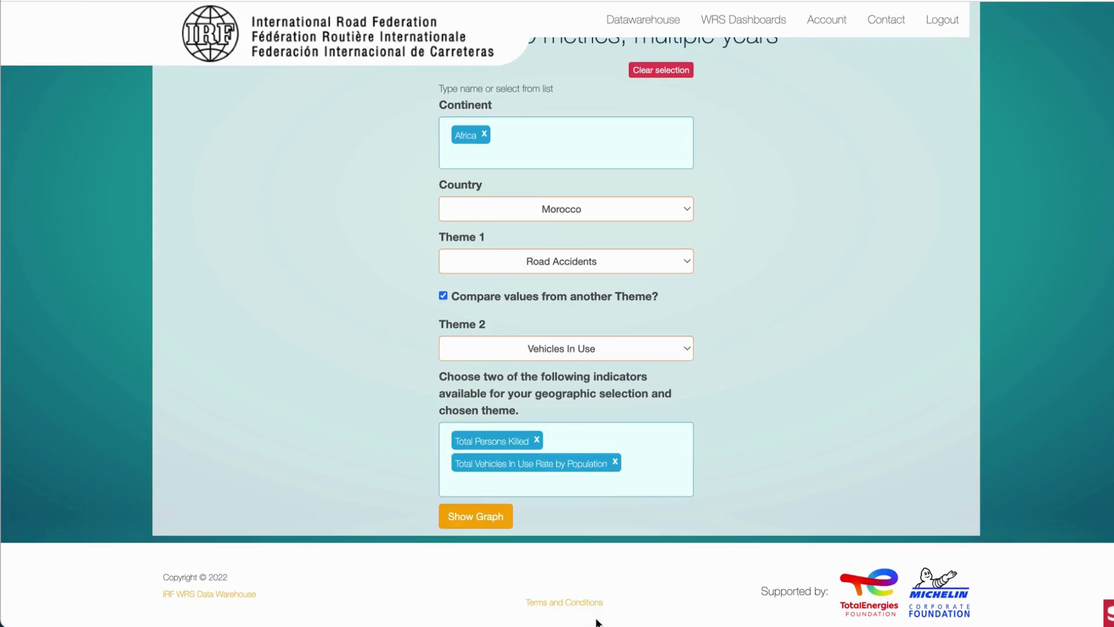
{"action": "left_click", "coordinate": [486, 521]}
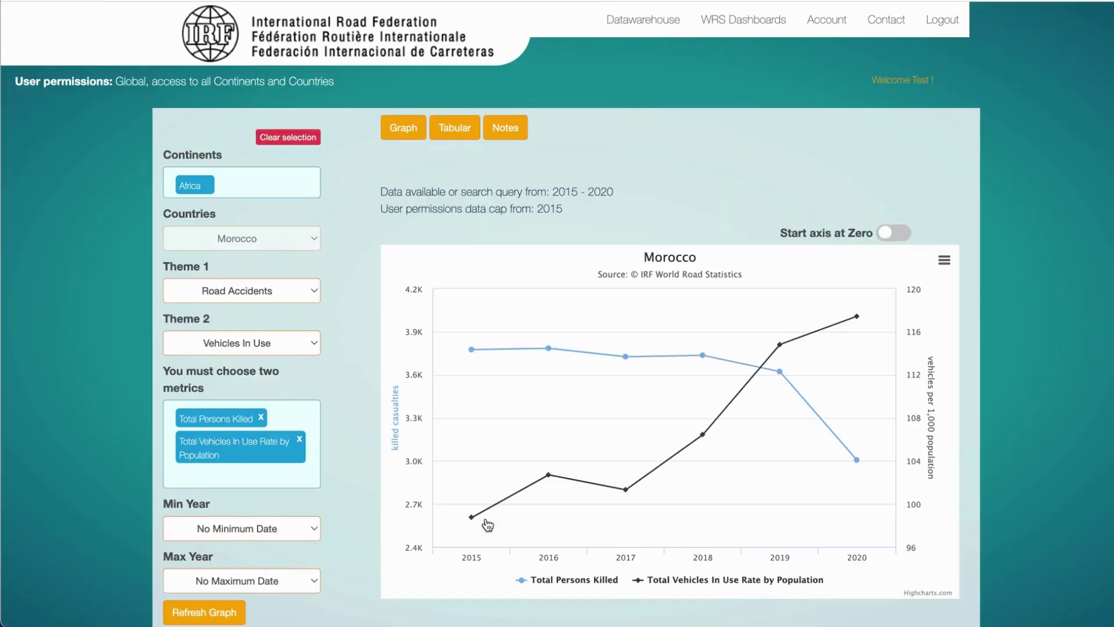
Step: Inspect Morocco's persons killed values from 2015 to 2020 and the 2020 vehicle rate on the chart
{"action": "mouse_move", "coordinate": [493, 518]}
{"action": "mouse_move", "coordinate": [471, 352]}
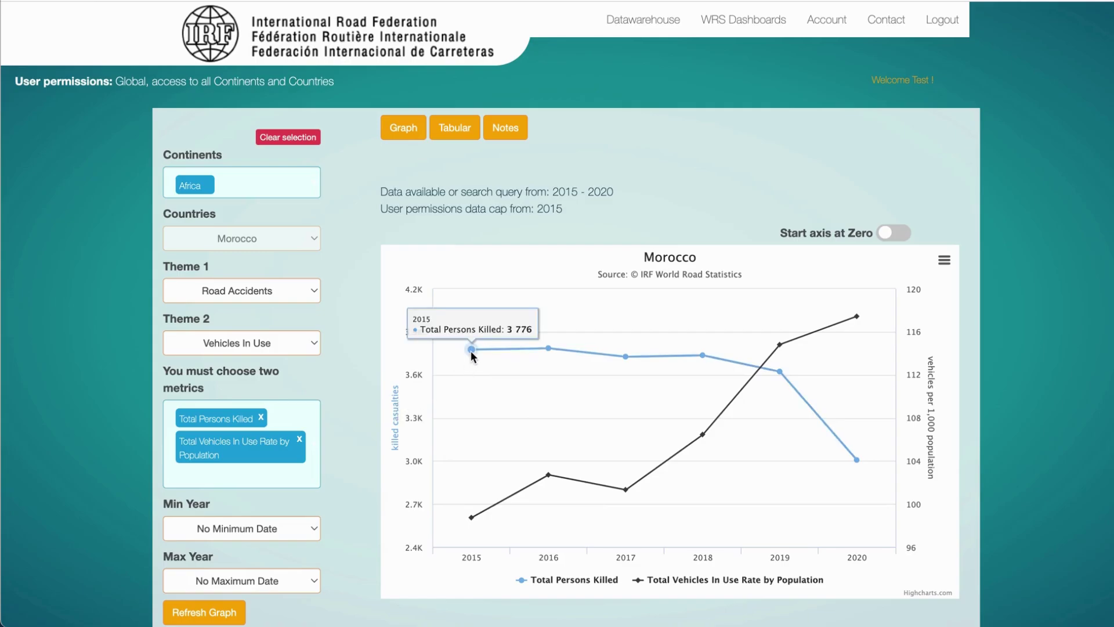
{"action": "mouse_move", "coordinate": [548, 352]}
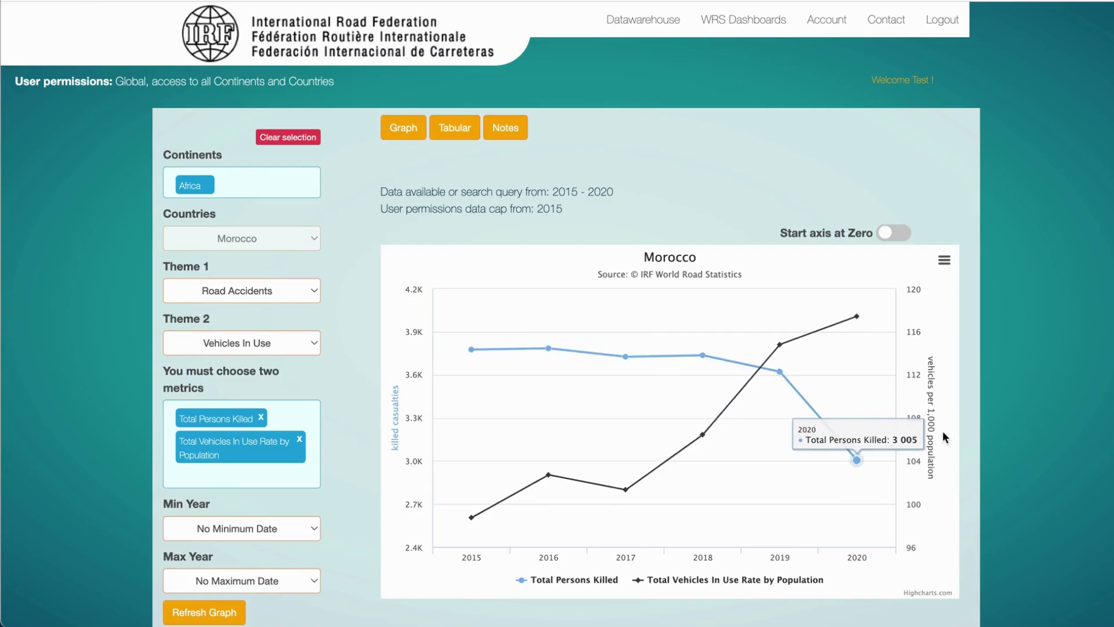
{"action": "mouse_move", "coordinate": [857, 319]}
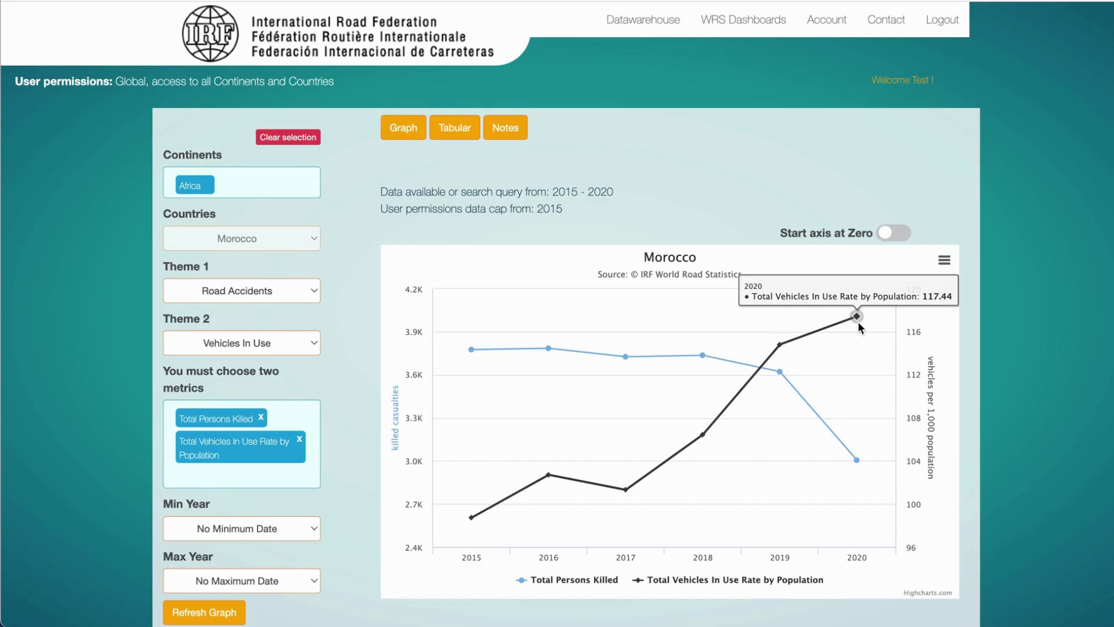
Step: Hide and restore the vehicle rate series and the persons killed series one at a time to view each alone
{"action": "left_click", "coordinate": [681, 585]}
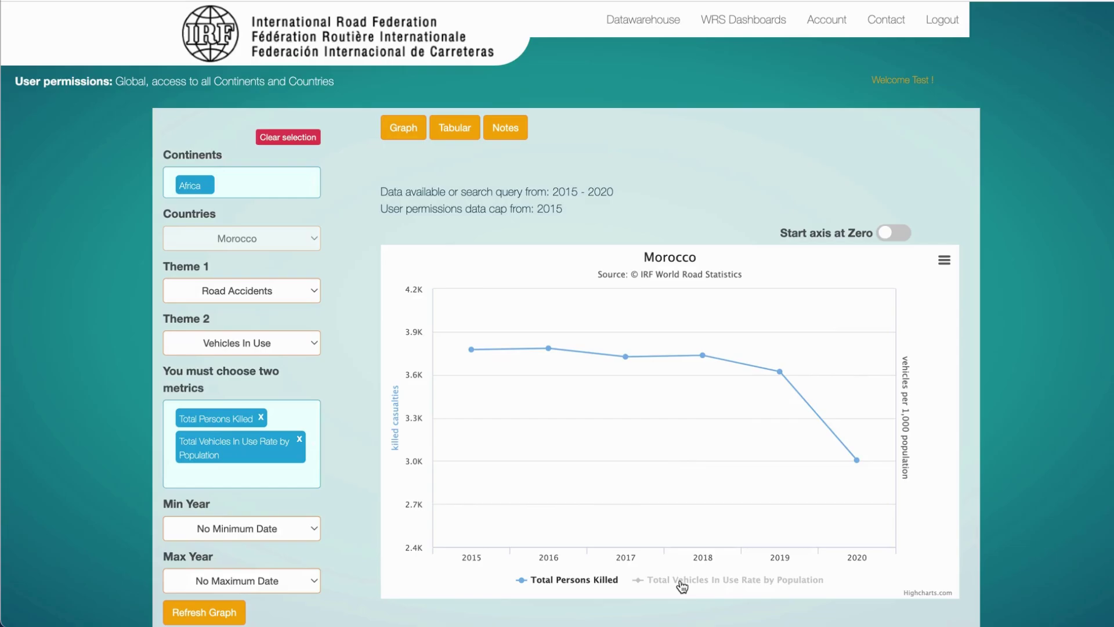
{"action": "left_click", "coordinate": [655, 581]}
{"action": "left_click", "coordinate": [587, 580]}
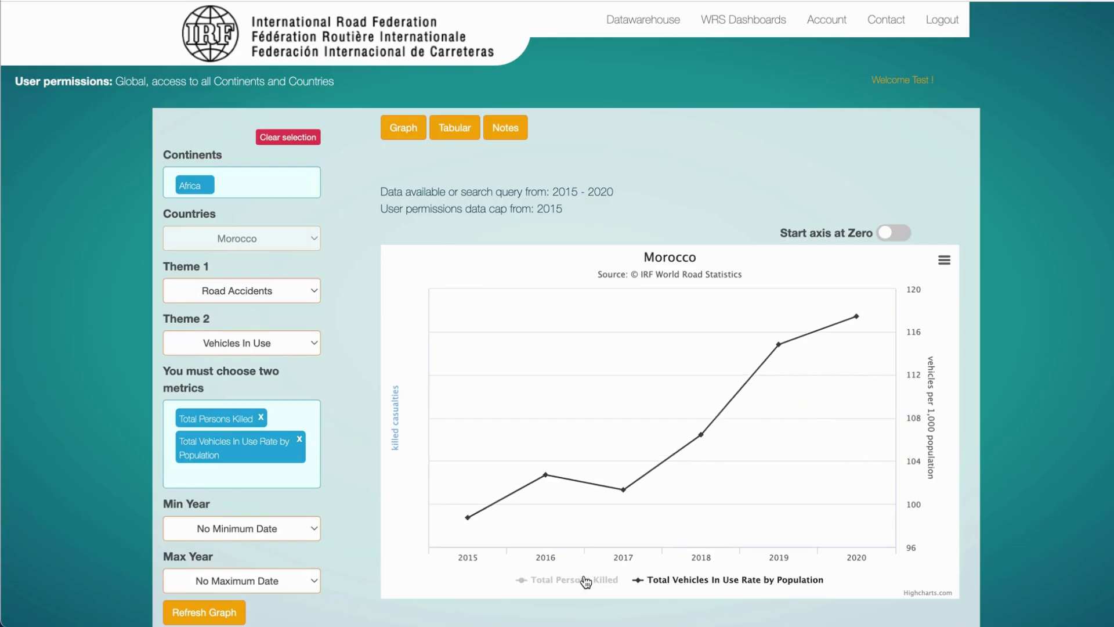
{"action": "left_click", "coordinate": [585, 580]}
Step: Zoom into the upper part of the Morocco chart, set its axes to start at zero and reset the zoom
{"action": "left_click_drag", "start_coordinate": [701, 319], "coordinate": [859, 474]}
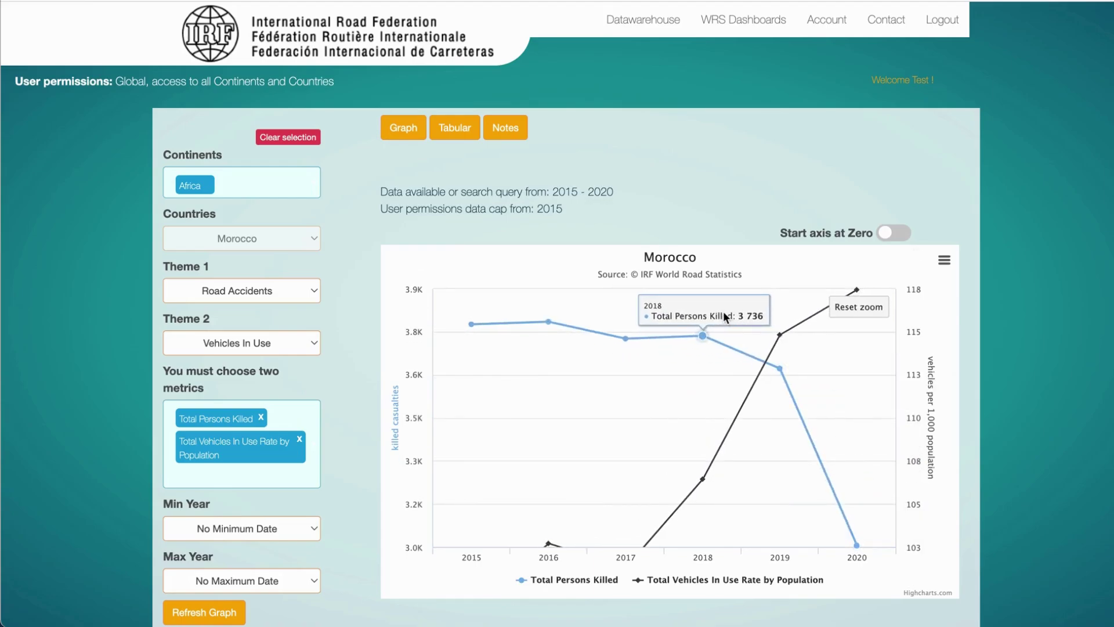
{"action": "left_click", "coordinate": [885, 235]}
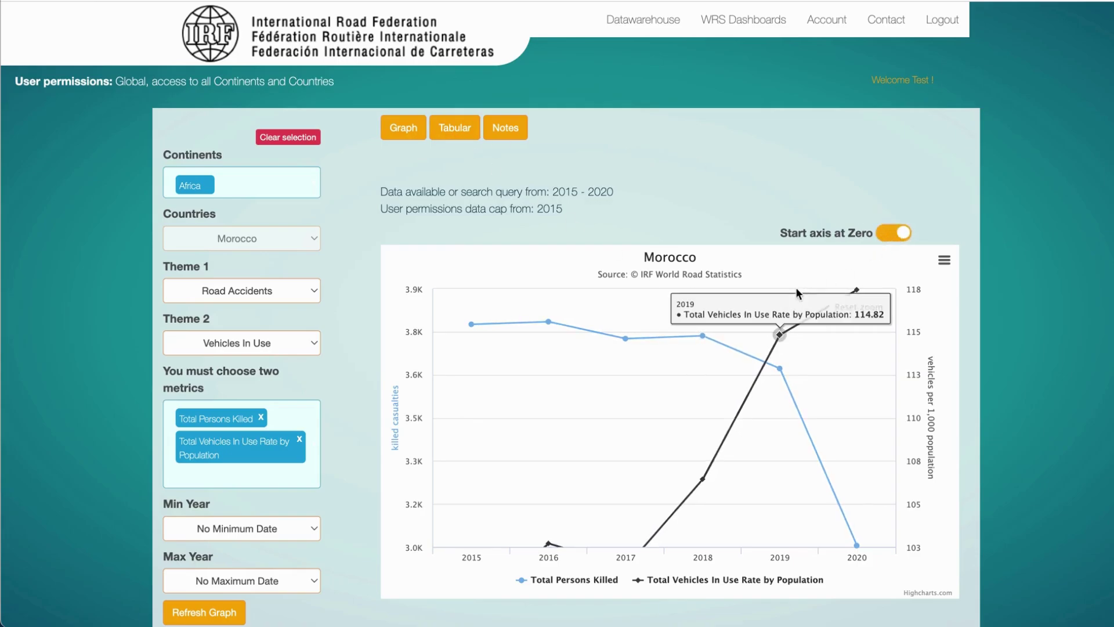
{"action": "left_click", "coordinate": [870, 308]}
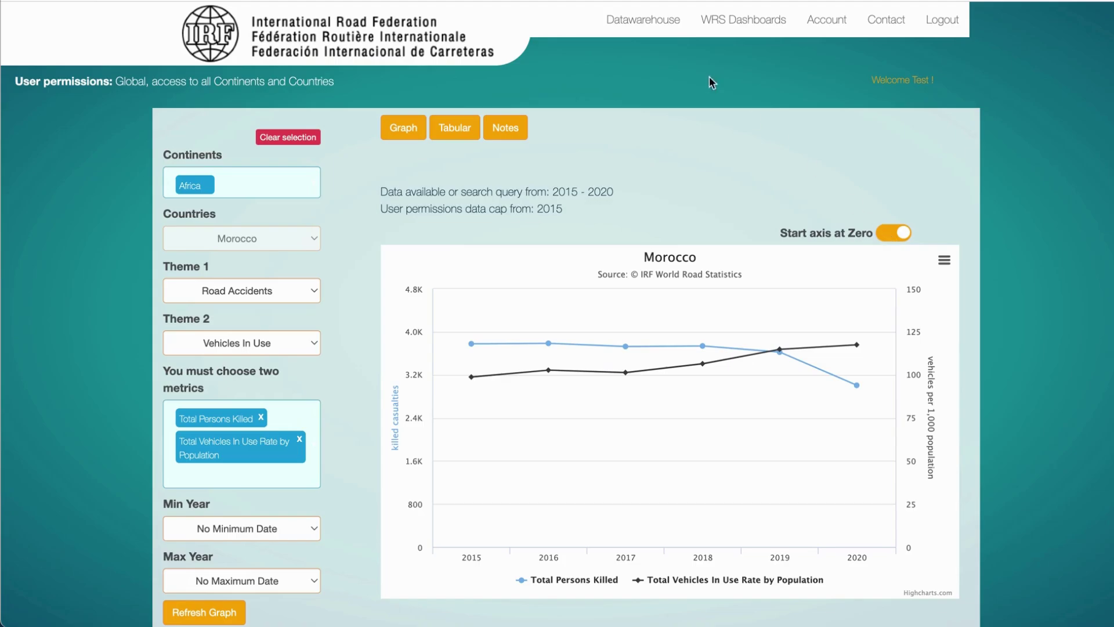
Step: Return to the chart type selection and open the North Africa dashboard from the WRS Dashboards links
{"action": "left_click", "coordinate": [643, 23]}
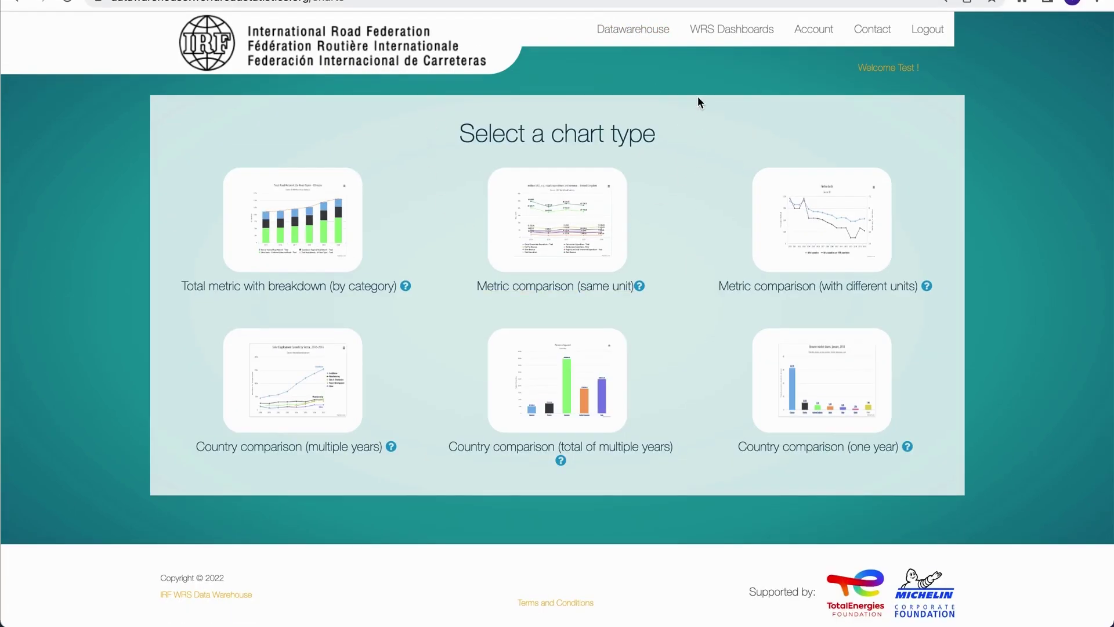
{"action": "left_click", "coordinate": [741, 32]}
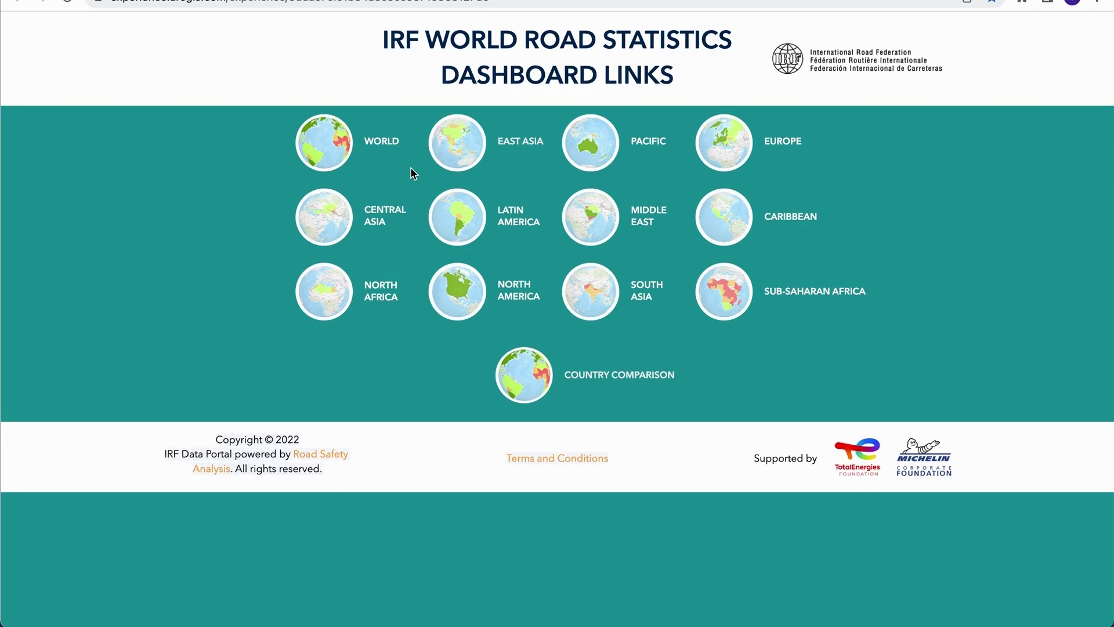
{"action": "left_click", "coordinate": [329, 293]}
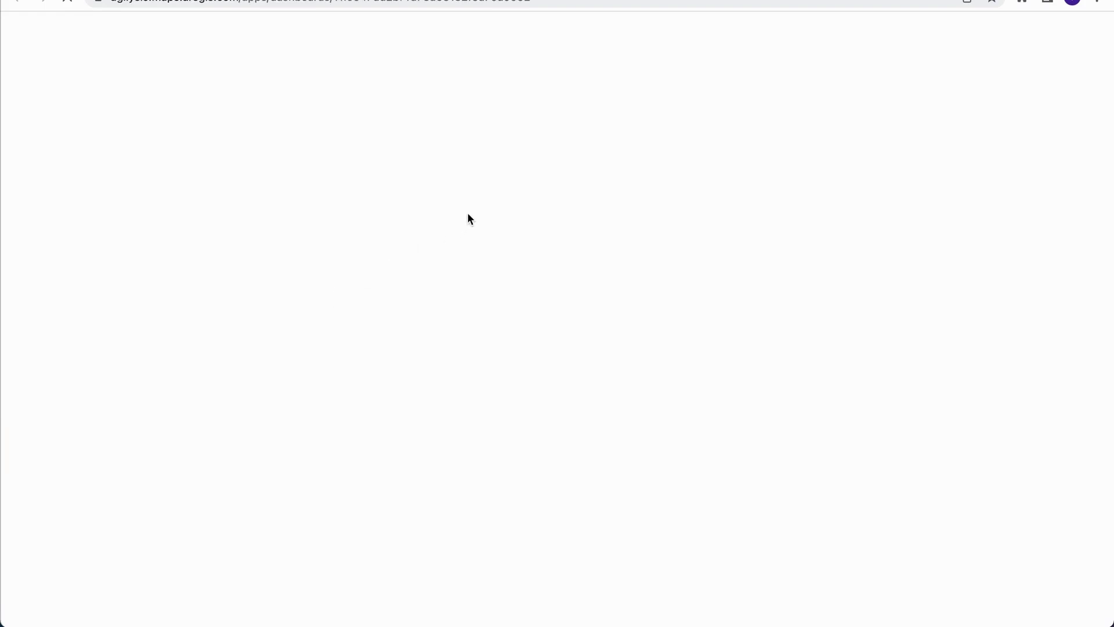